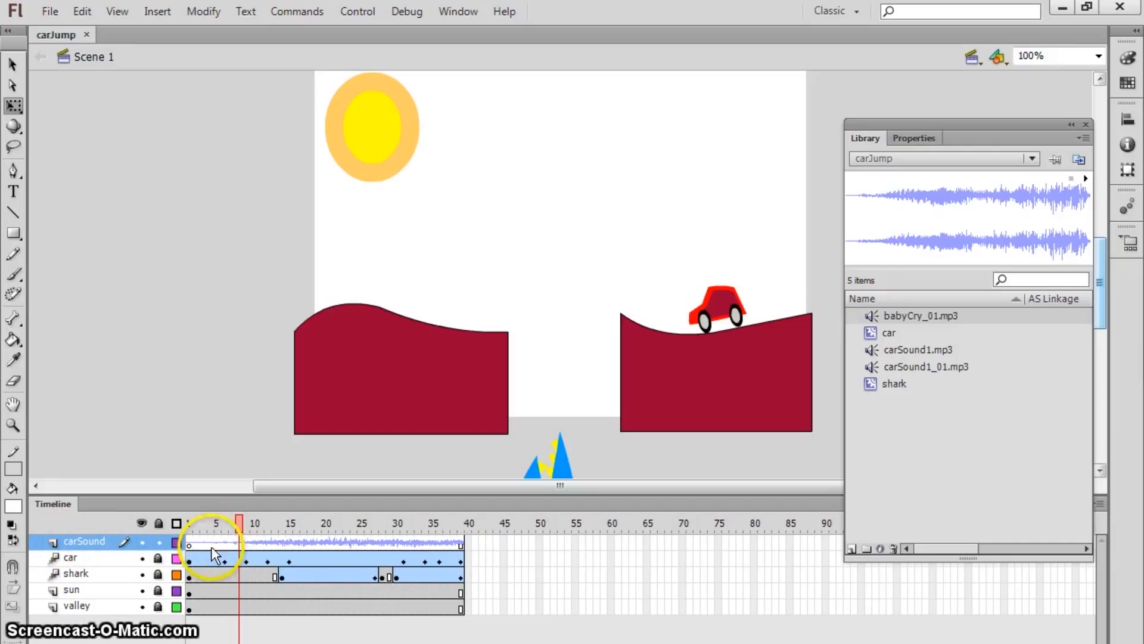
# Preview the carJump animation as a test movie and on the timeline from frame 1, leaving the playhead at frame 22.
pyautogui.click(189, 540)
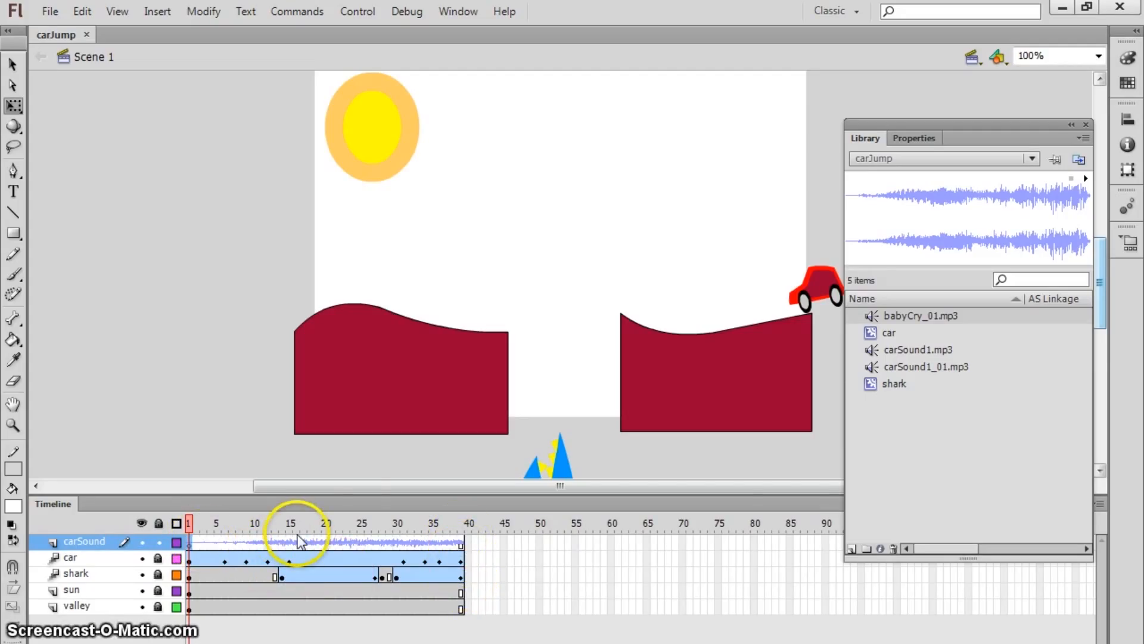
pyautogui.hotkey('ctrl', 'Return')
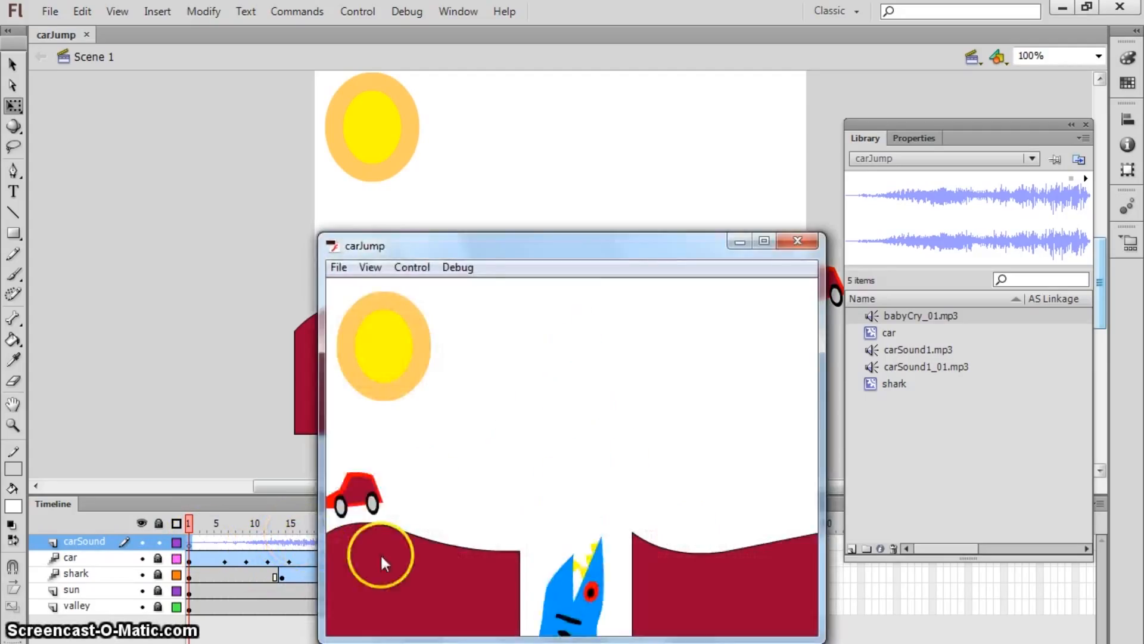
pyautogui.click(796, 244)
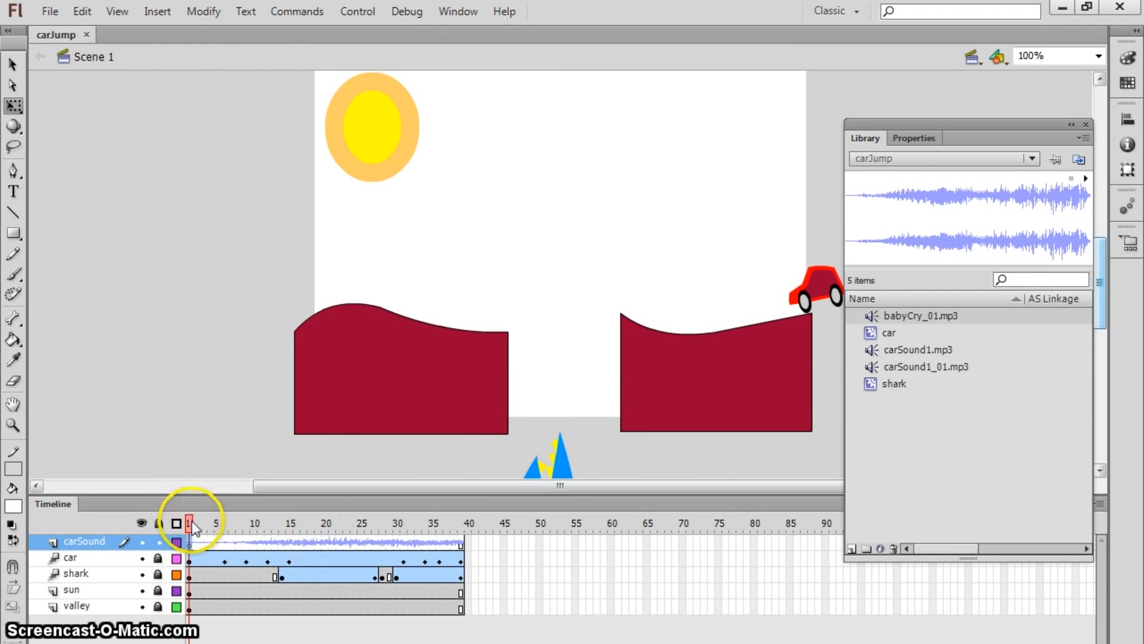
pyautogui.press('Return')
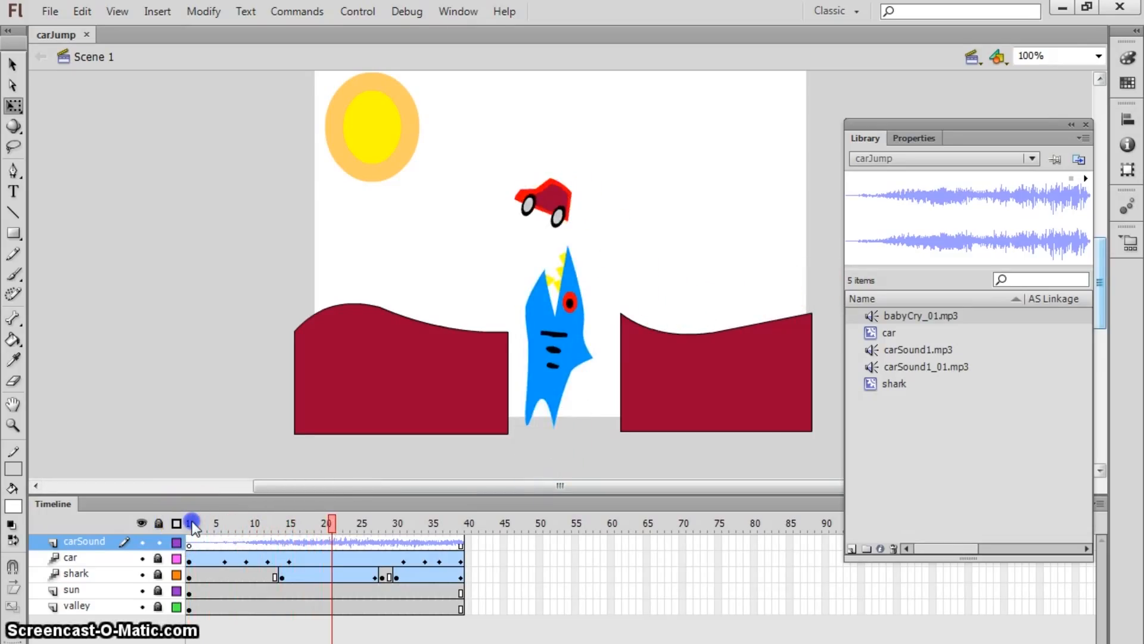
pyautogui.moveTo(346, 491); pyautogui.dragTo(339, 495)
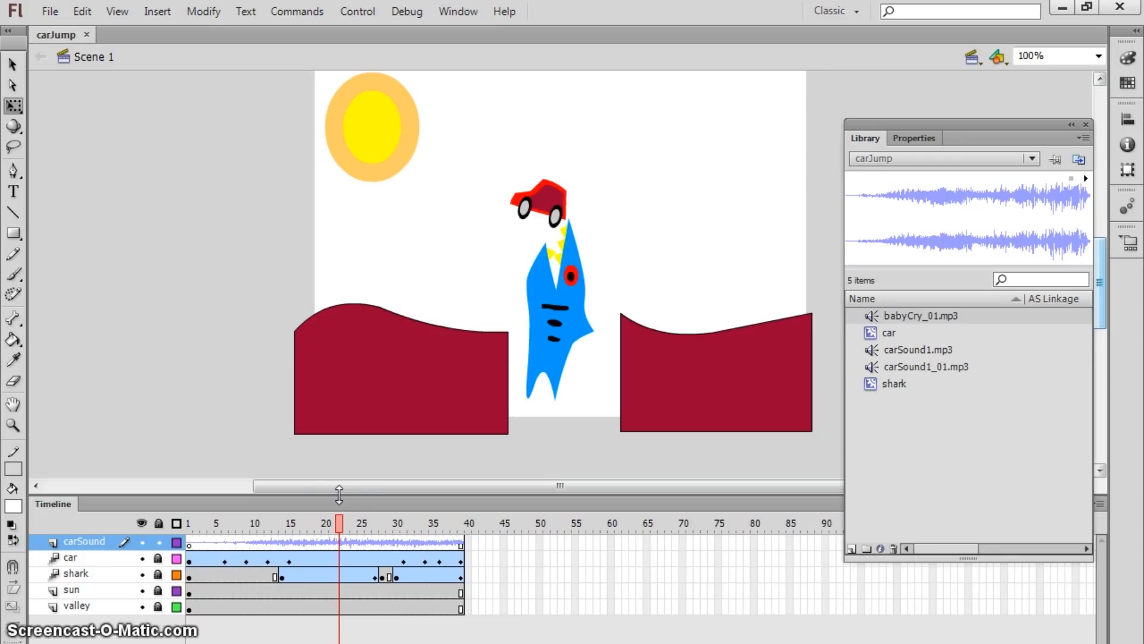
# Add a new layer above carSound and name it babyCry.
pyautogui.click(36, 637)
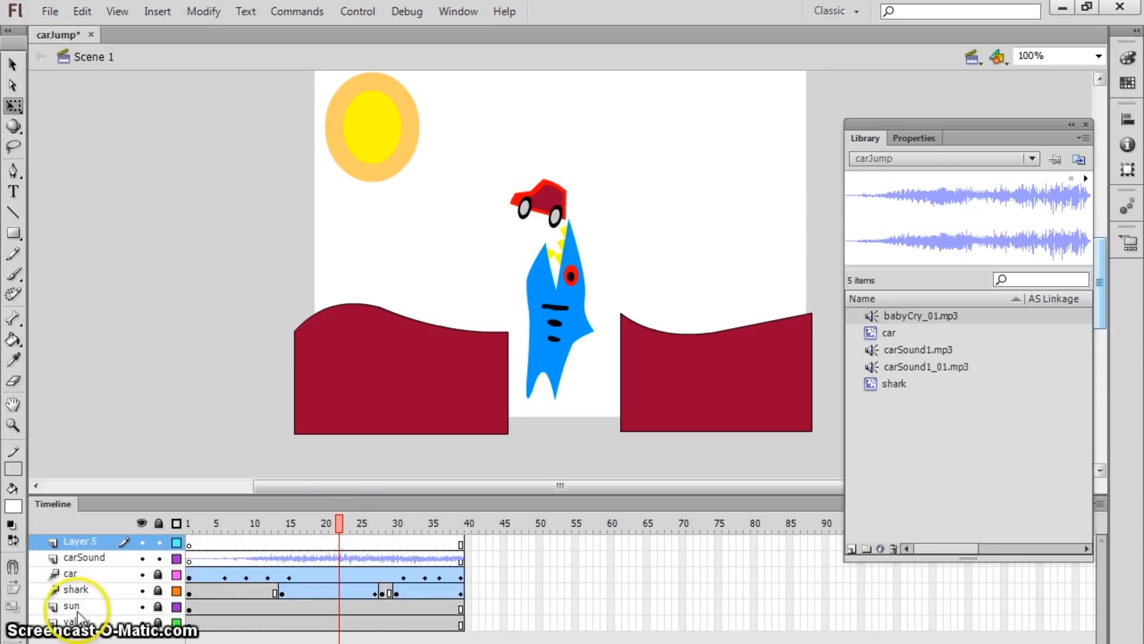
pyautogui.doubleClick(83, 542)
pyautogui.write('babyCry')
pyautogui.press('Return')
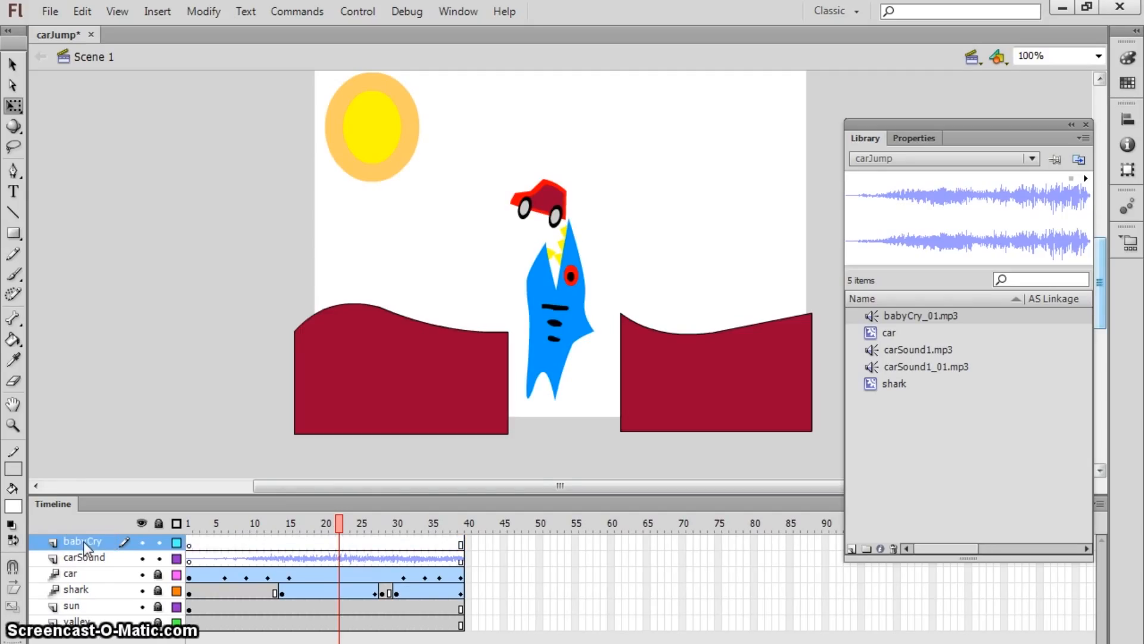
# Switch to the freeSFX page in Chrome and try to search the sound effects for "baby cry".
pyautogui.click(246, 642)
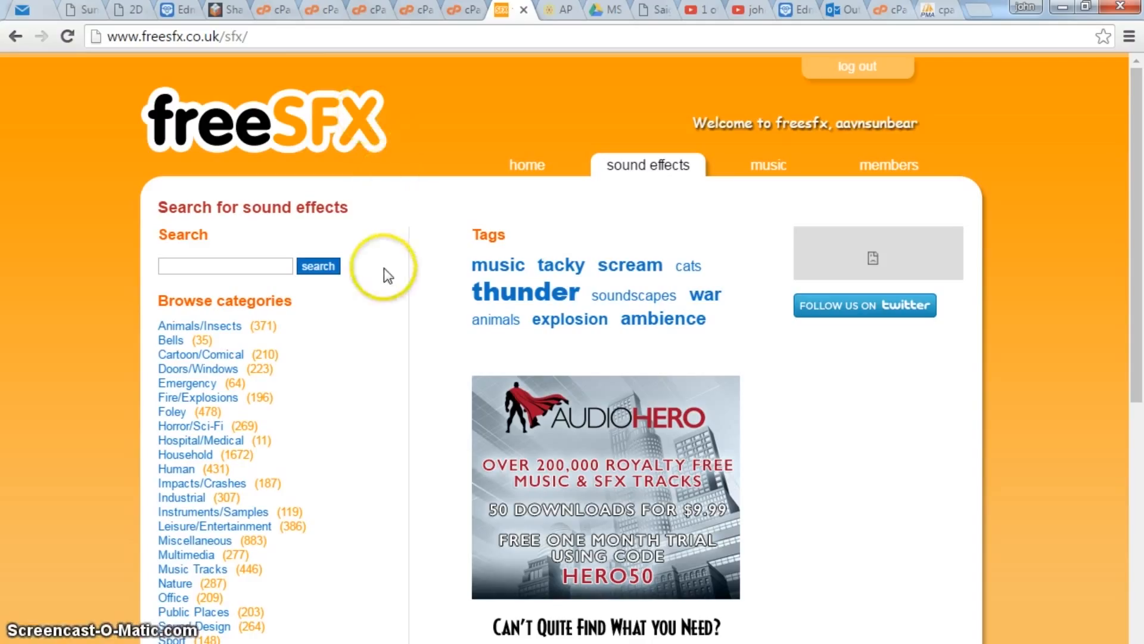
pyautogui.click(254, 263)
pyautogui.write('baby c')
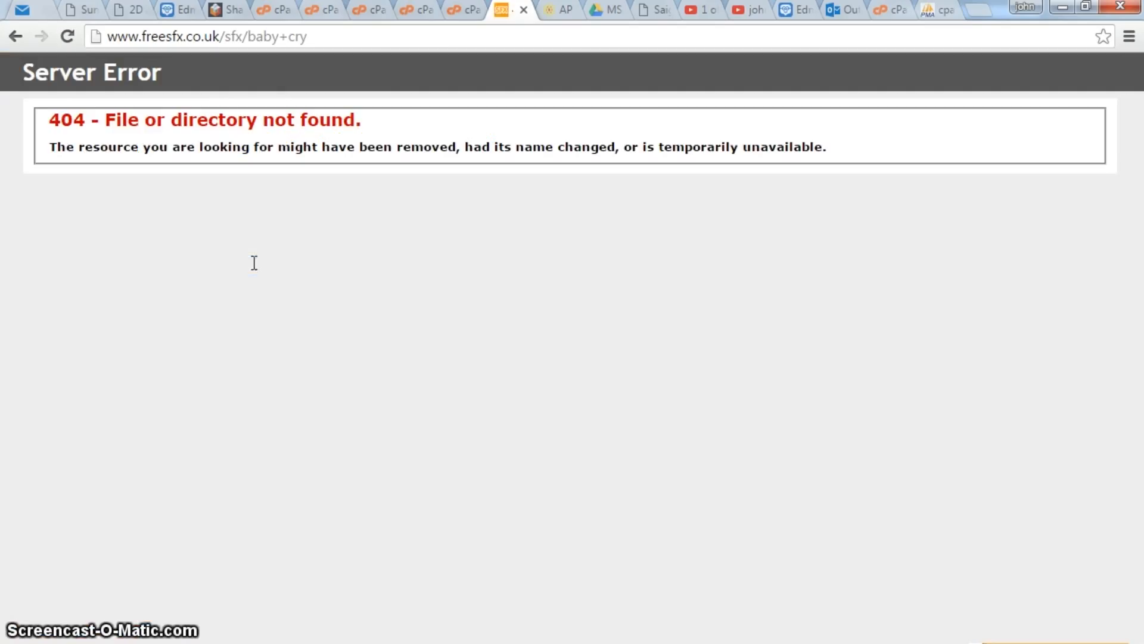
pyautogui.click(15, 37)
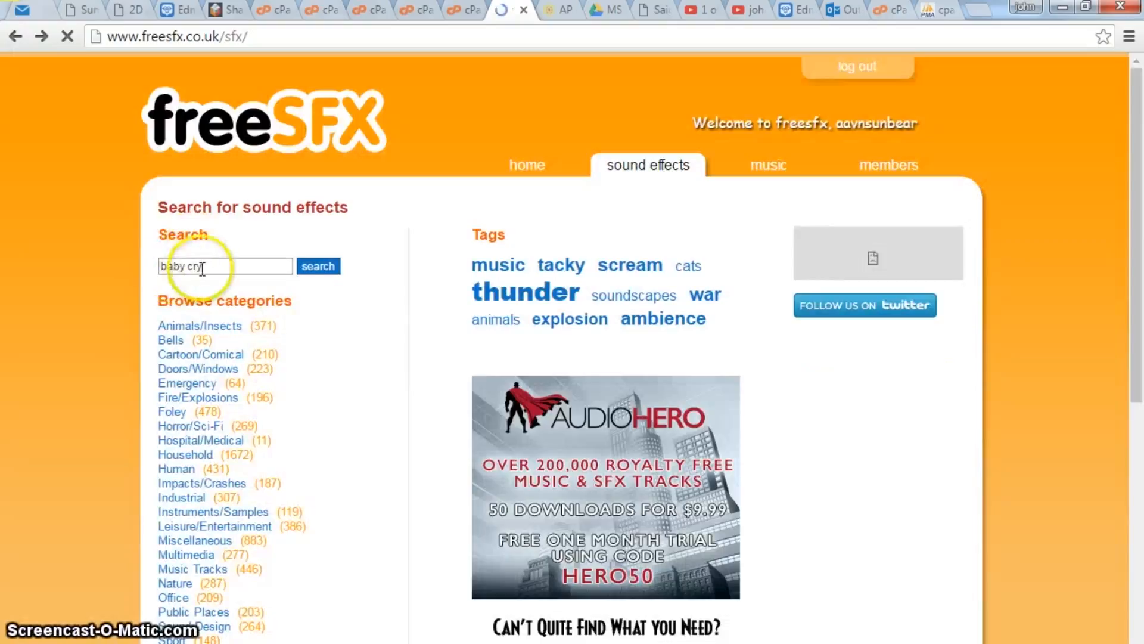
# Search the sound effects for "scream" and preview the "Baby, 9 Months, Scream Or Cry Followed By Whining" result.
pyautogui.moveTo(204, 265); pyautogui.dragTo(154, 265)
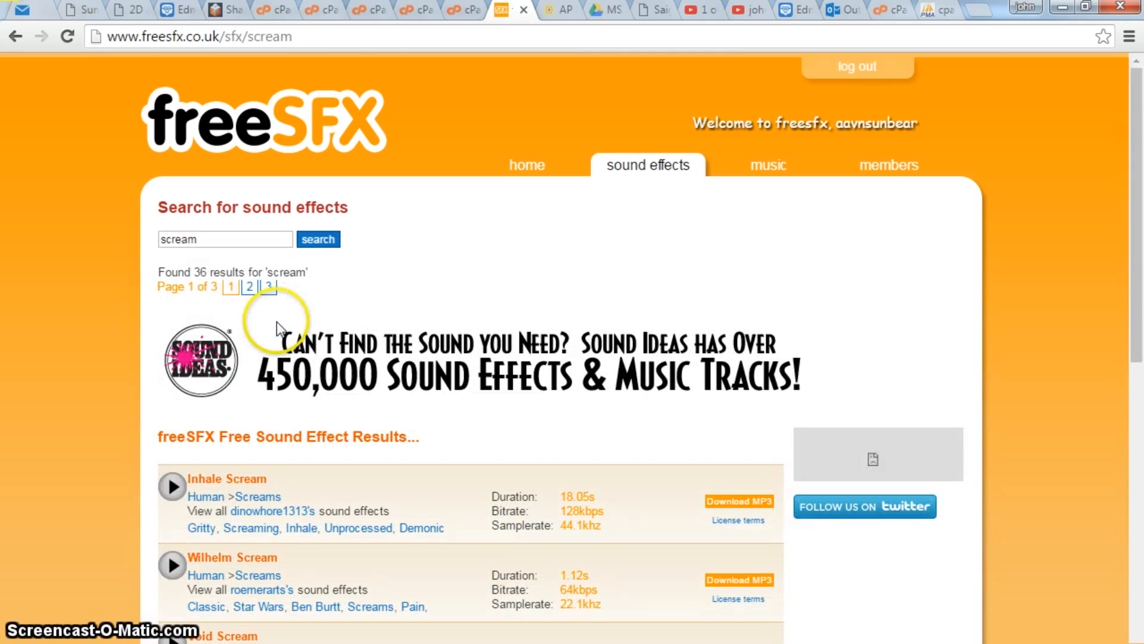
pyautogui.scroll(-2, 276, 322)
pyautogui.scroll(-3, 277, 320)
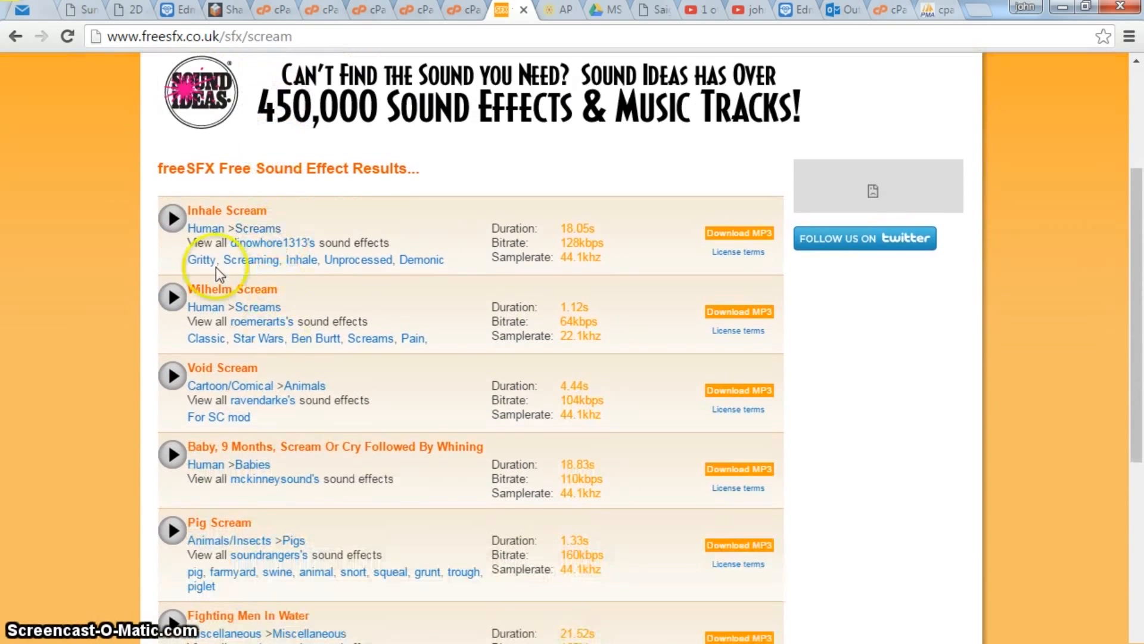
pyautogui.click(172, 455)
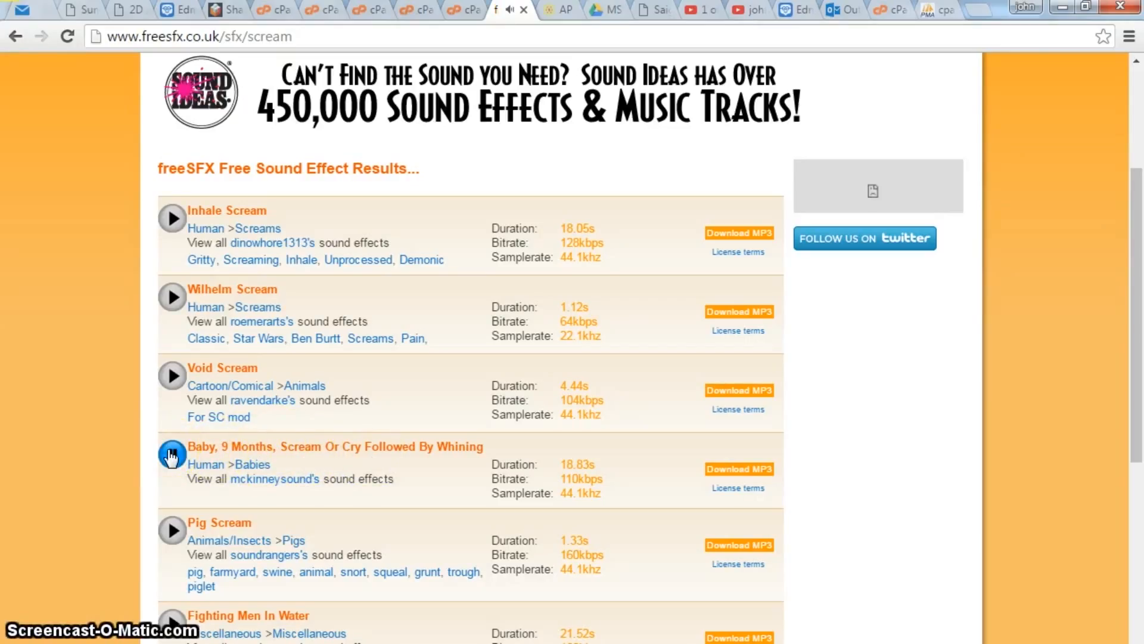
pyautogui.click(171, 459)
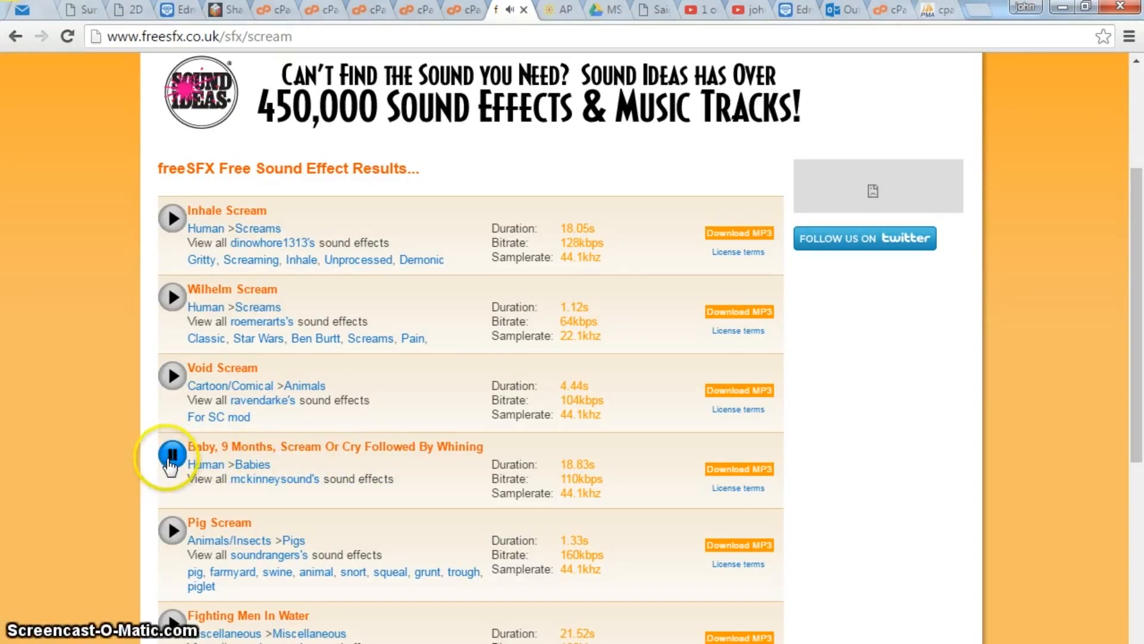
pyautogui.click(171, 459)
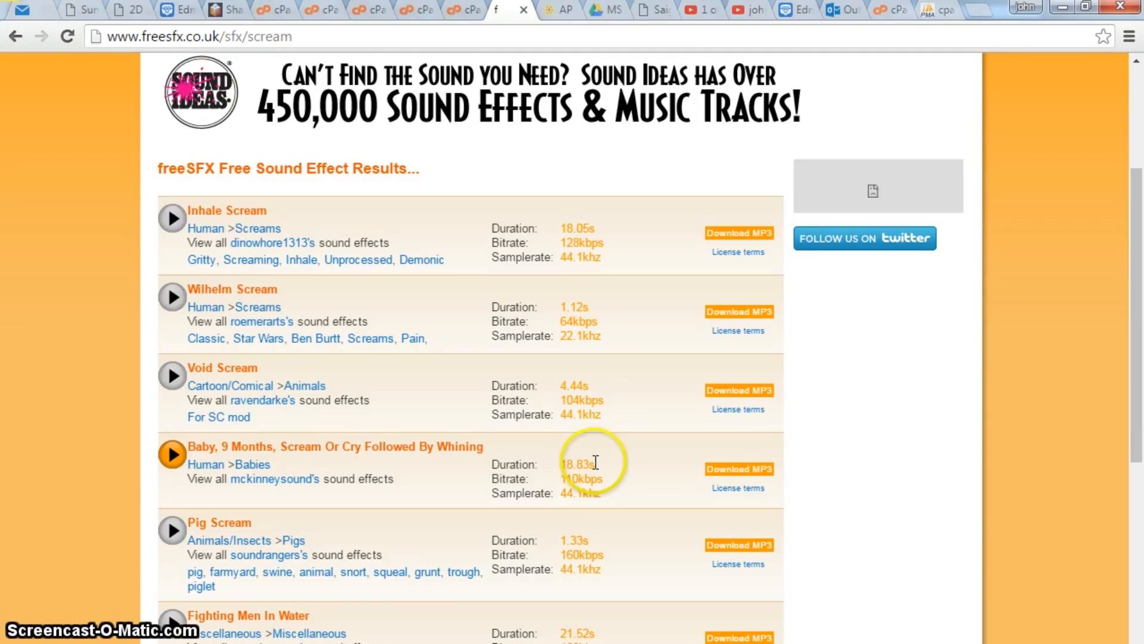
# Switch back to Flash and mark the span for the cry on the babyCry layer, from frame 23 to frame 36.
pyautogui.click(438, 642)
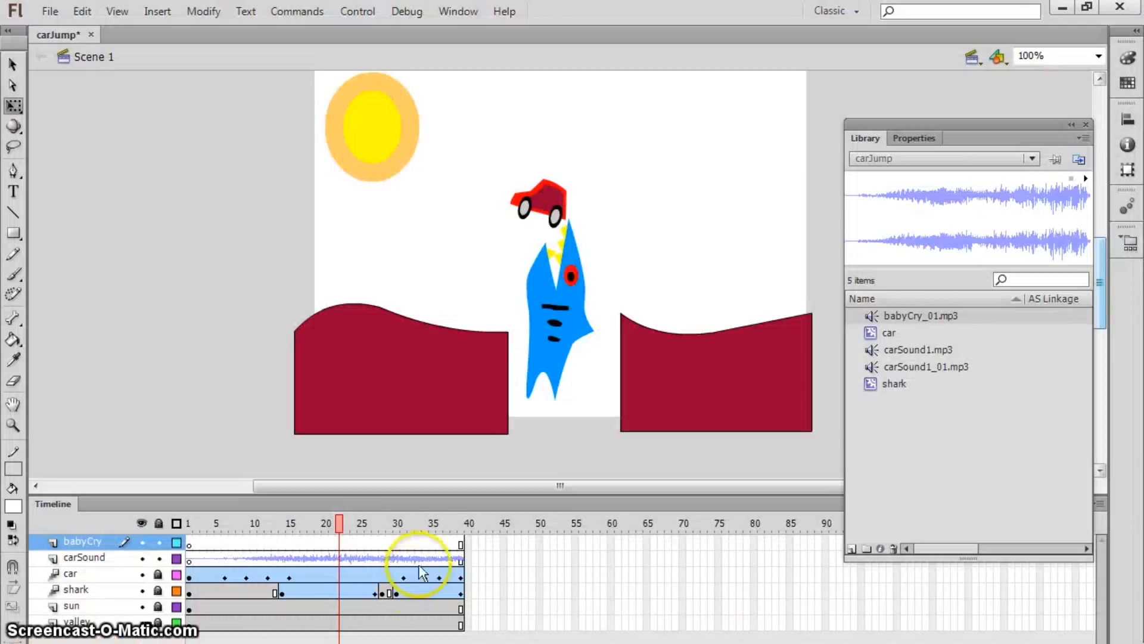
pyautogui.click(337, 522)
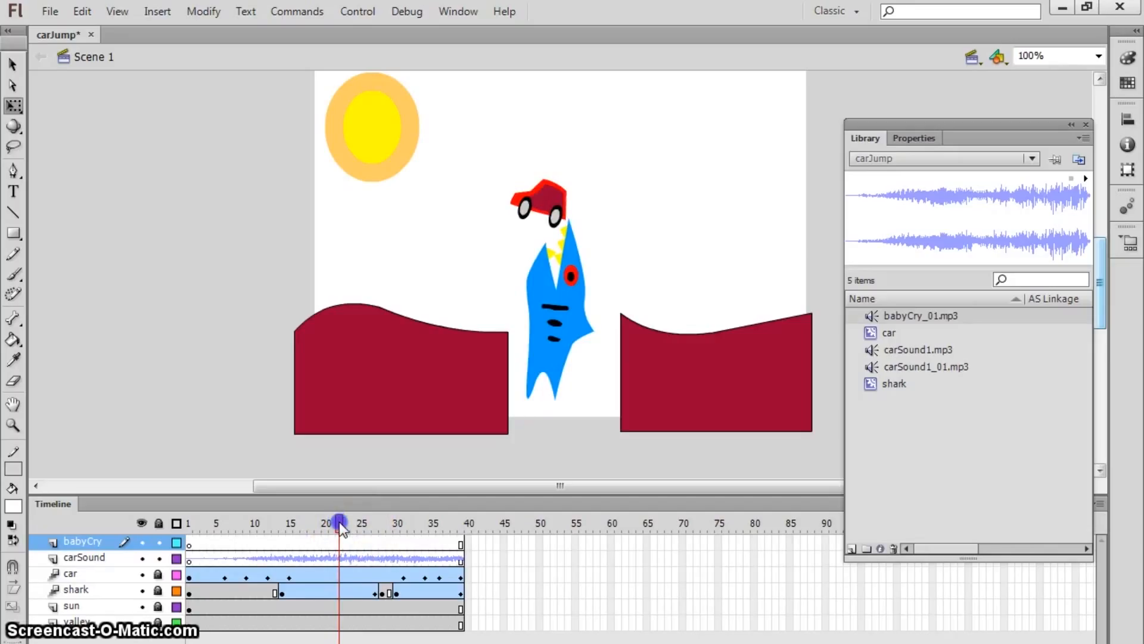
pyautogui.moveTo(338, 520); pyautogui.dragTo(351, 564)
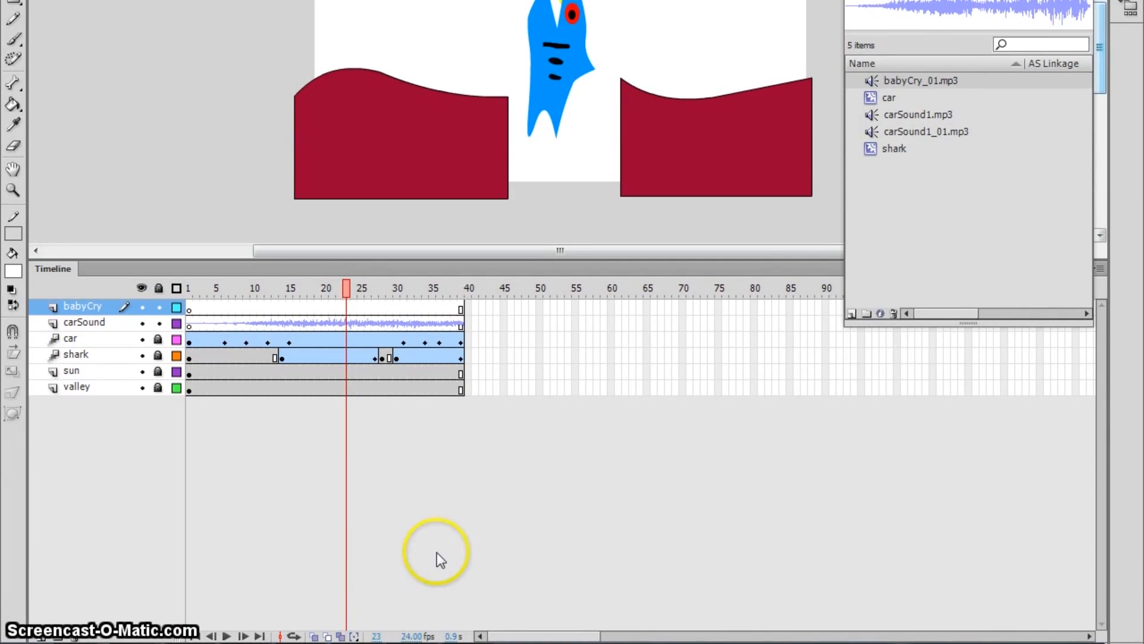
pyautogui.moveTo(346, 281); pyautogui.dragTo(440, 310)
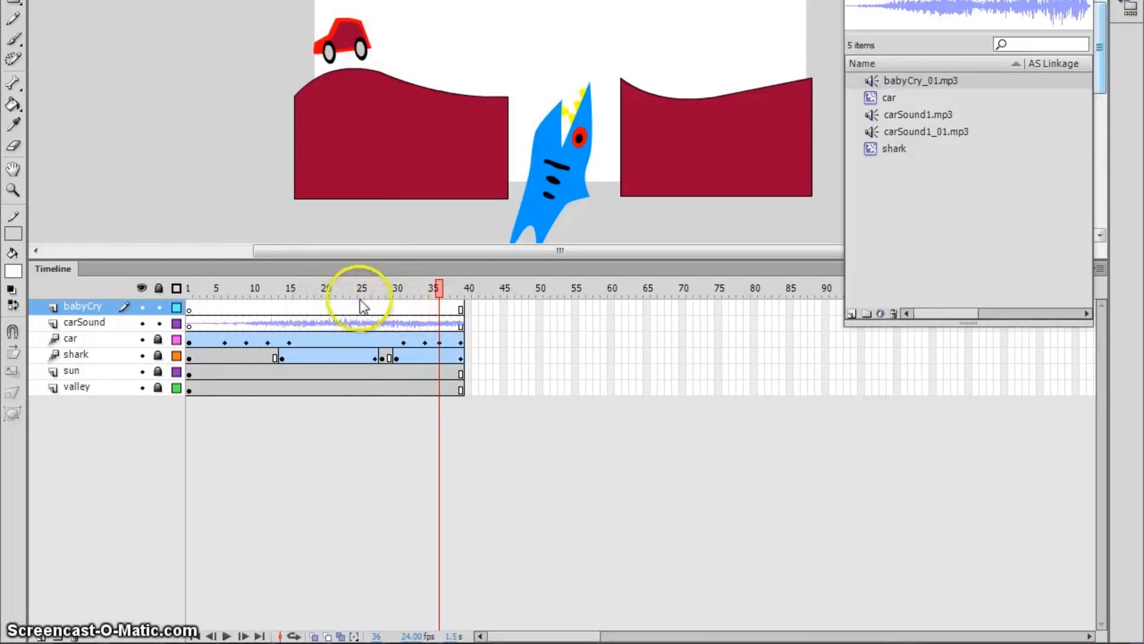
pyautogui.moveTo(345, 305); pyautogui.dragTo(441, 307)
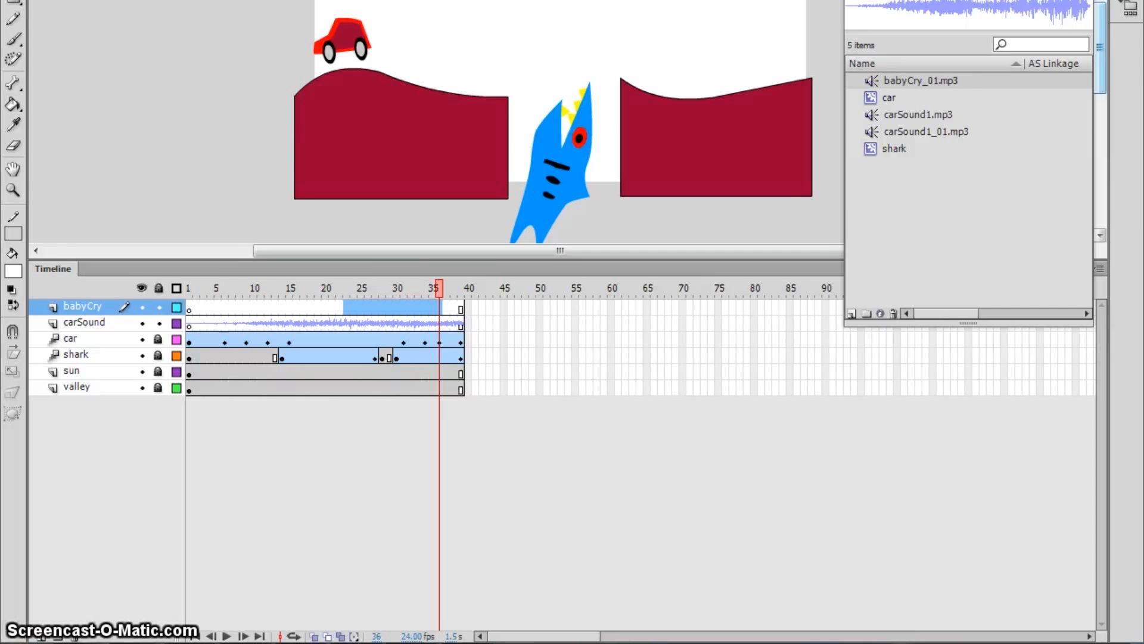
# Open Calculator and divide the 13-frame span by 24 frames per second to get the sound's length in seconds.
pyautogui.click(15, 640)
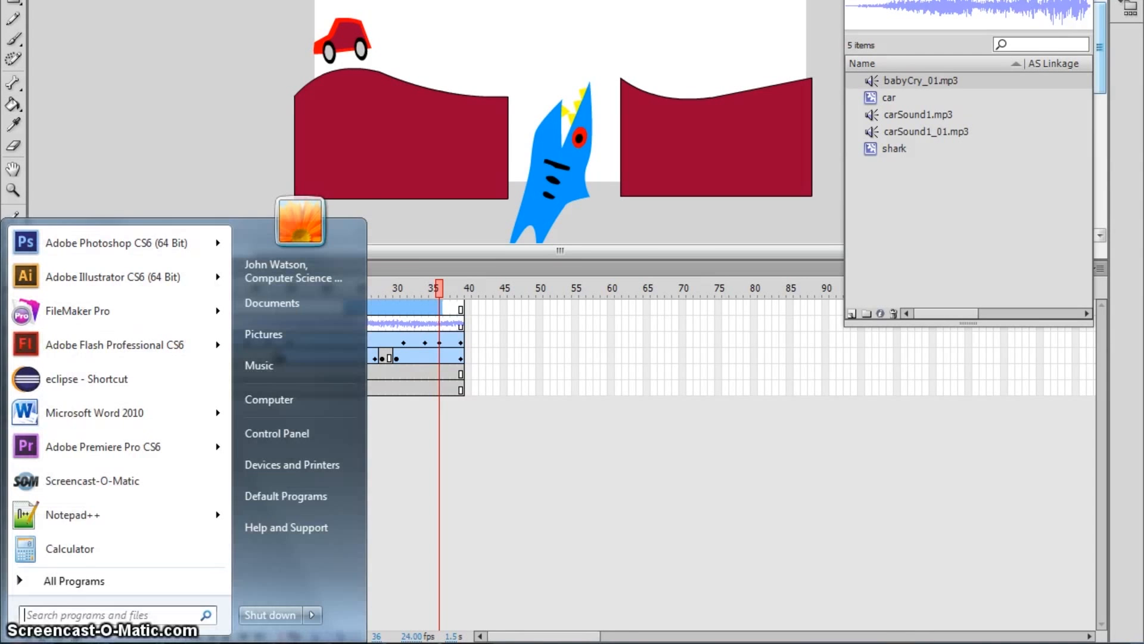
pyautogui.click(70, 557)
pyautogui.moveTo(724, 139); pyautogui.dragTo(618, 68)
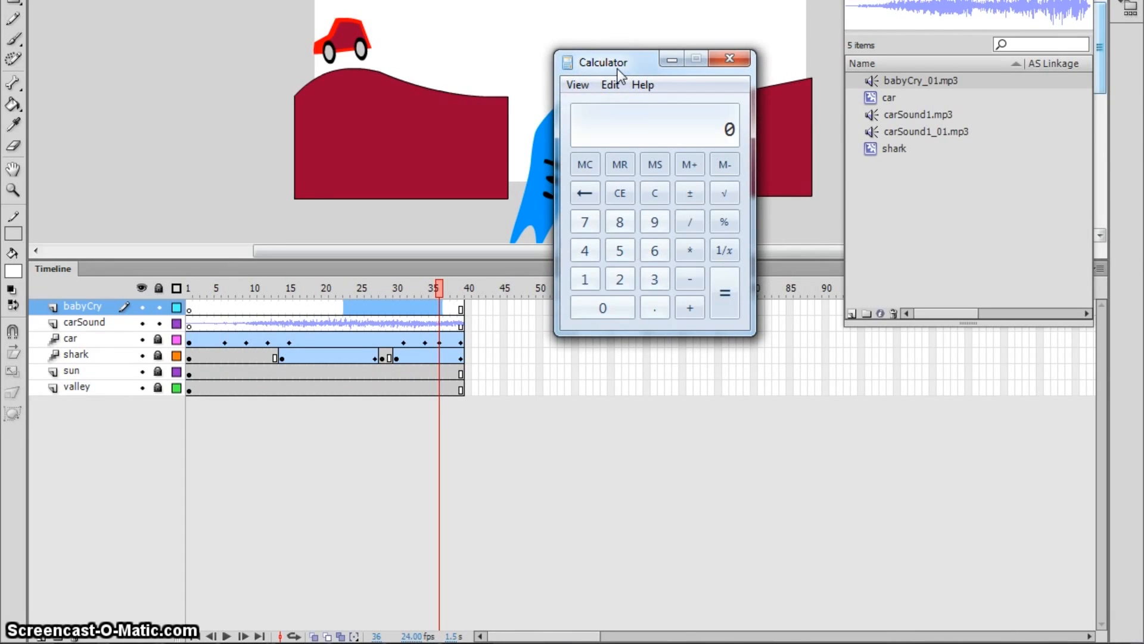
pyautogui.moveTo(618, 68); pyautogui.dragTo(706, 183)
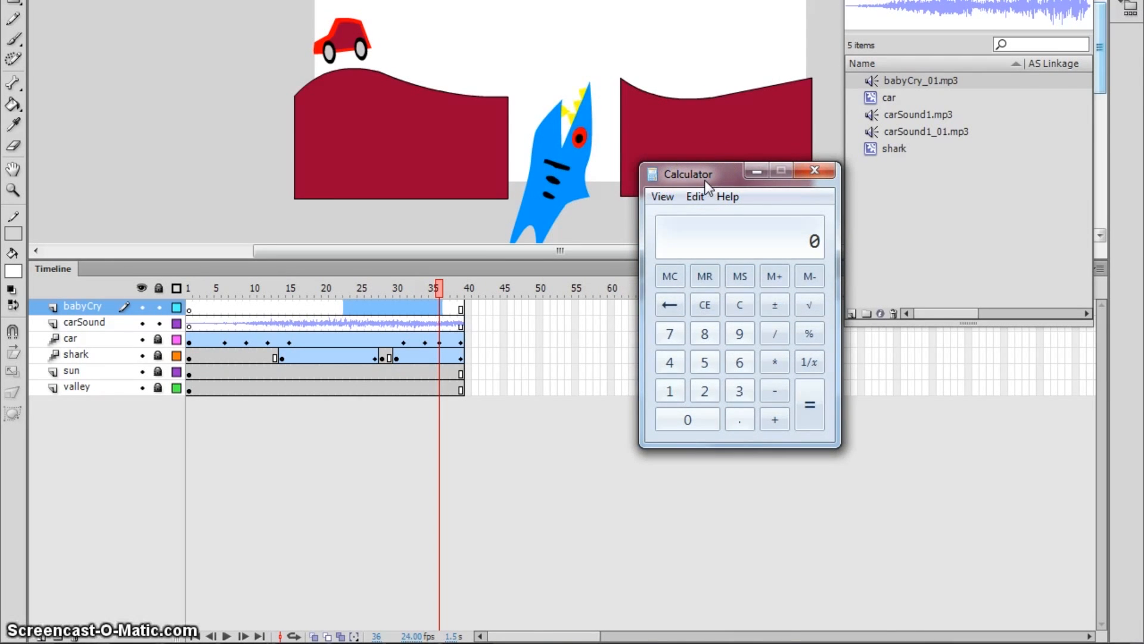
pyautogui.click(669, 394)
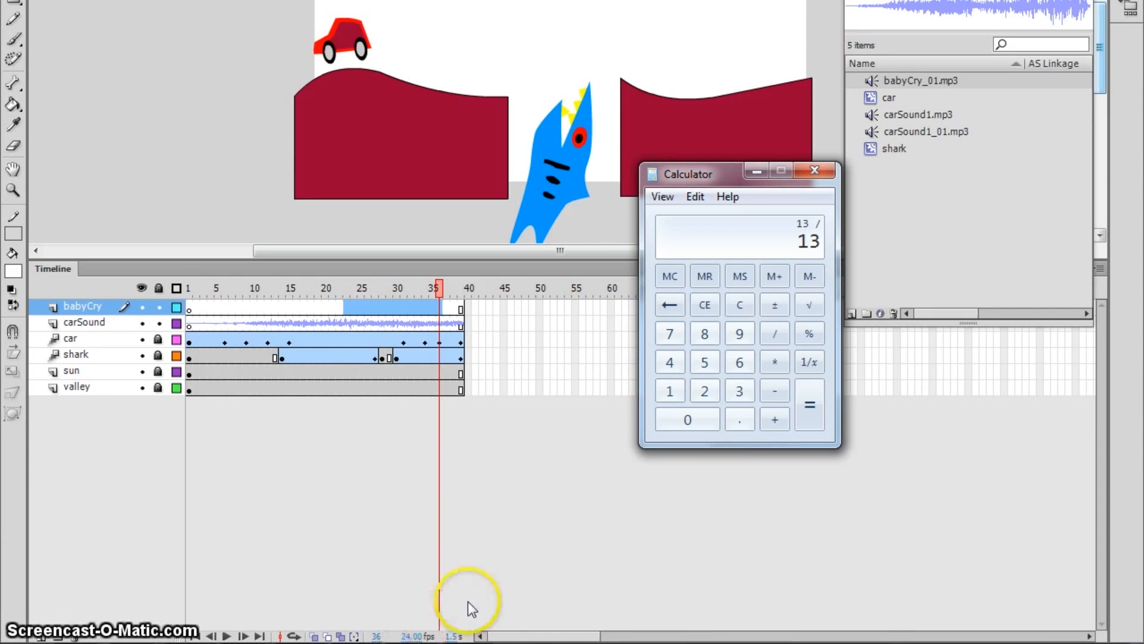
pyautogui.click(708, 396)
pyautogui.click(668, 362)
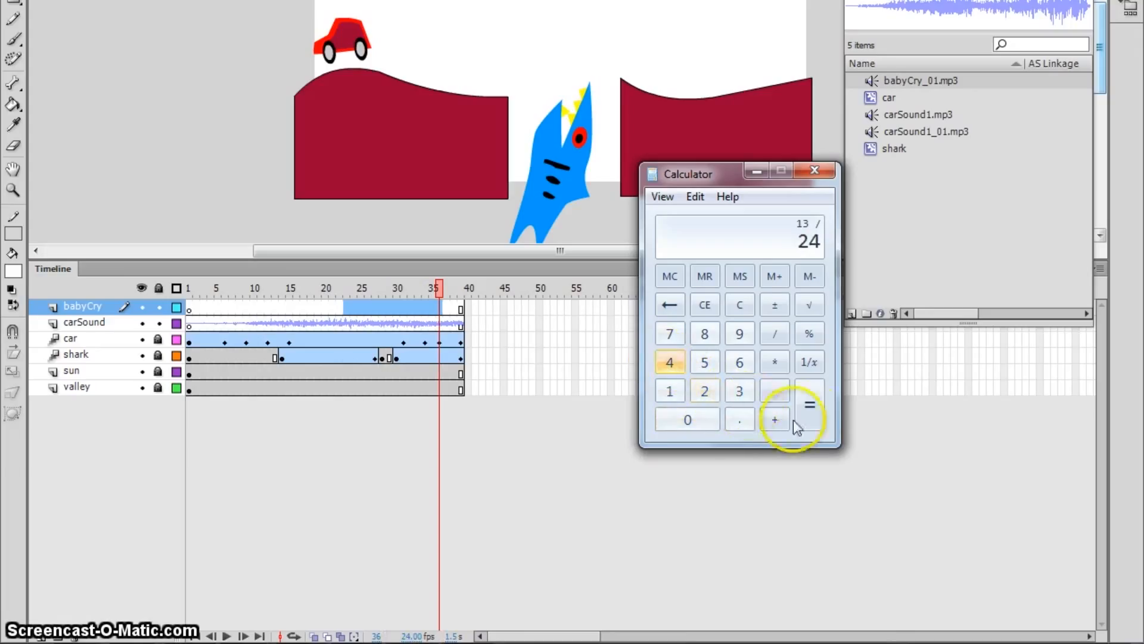
pyautogui.click(811, 424)
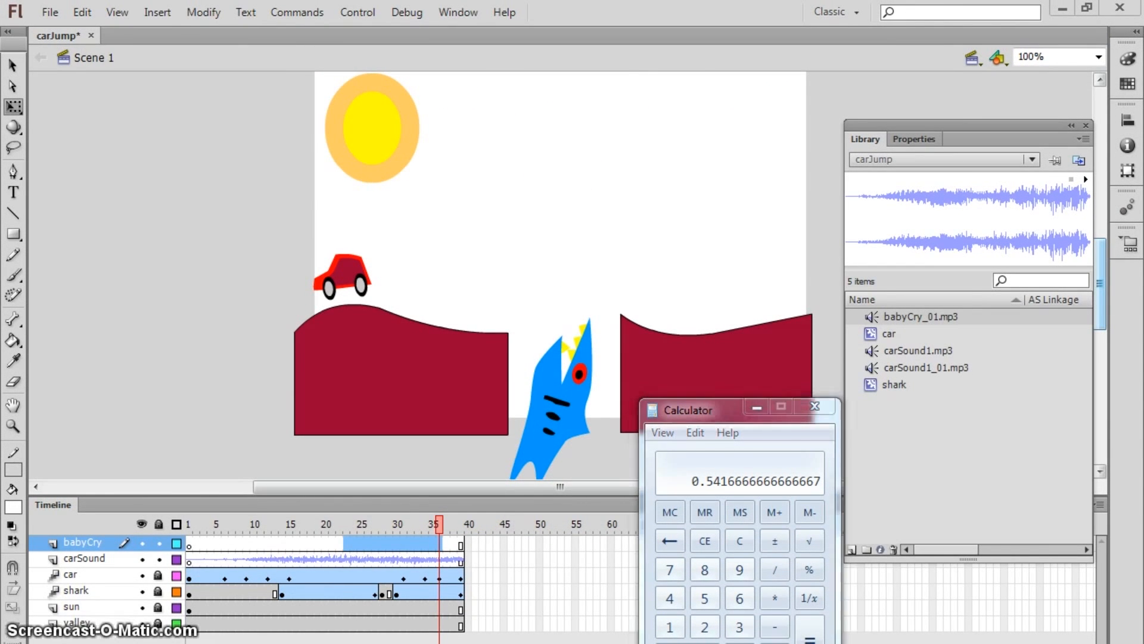
# Switch back to Chrome, download the baby scream sound as an MP3, and agree to the End User Licence Agreement.
pyautogui.hotkey('alt', 'Tab')
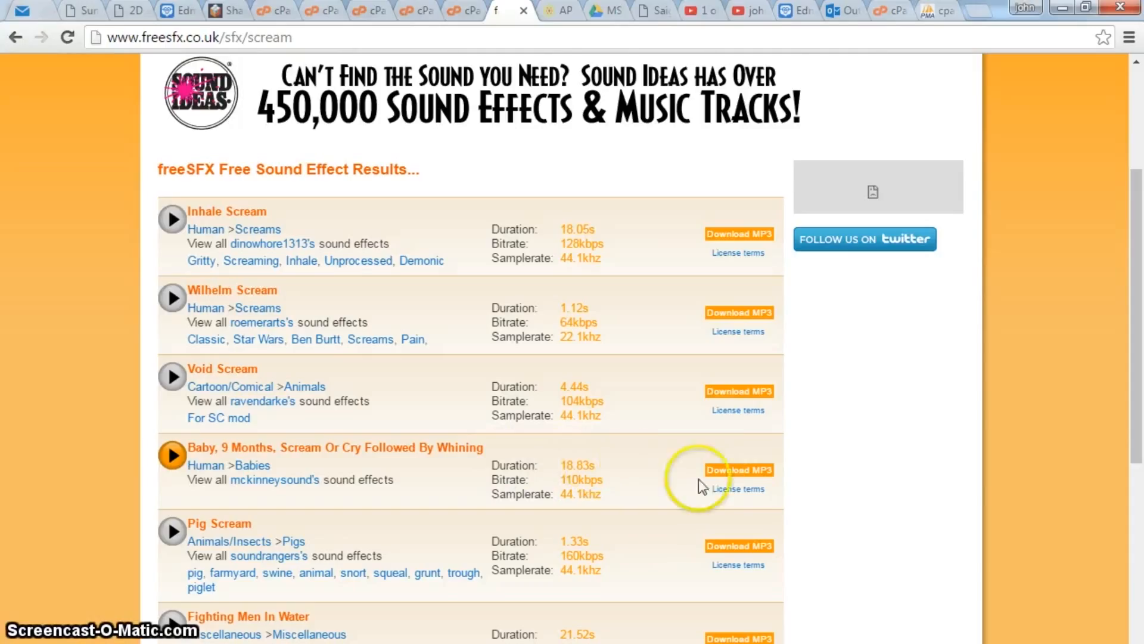
pyautogui.click(729, 469)
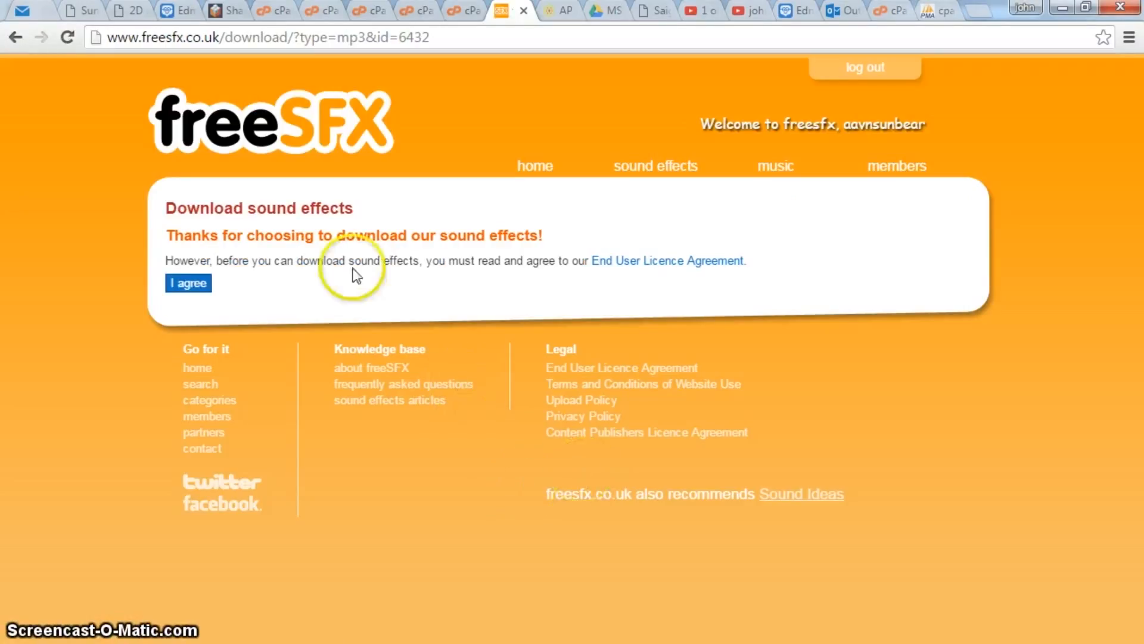
pyautogui.click(197, 283)
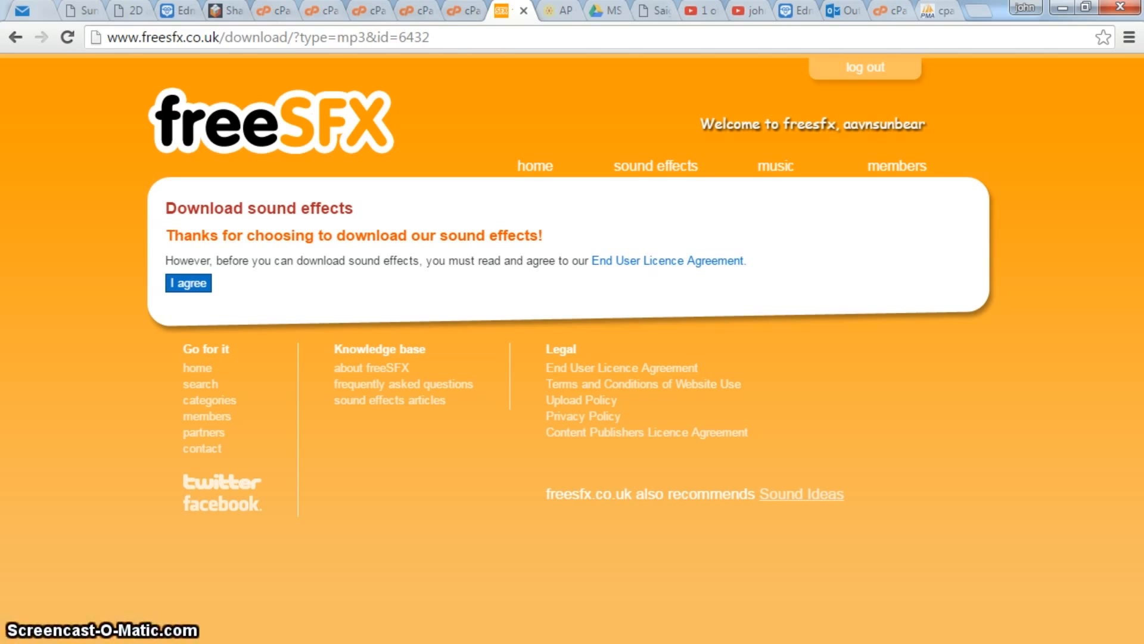
# Open the Downloads folder and rename the downloaded baby scream file as babyCry.
pyautogui.click(477, 642)
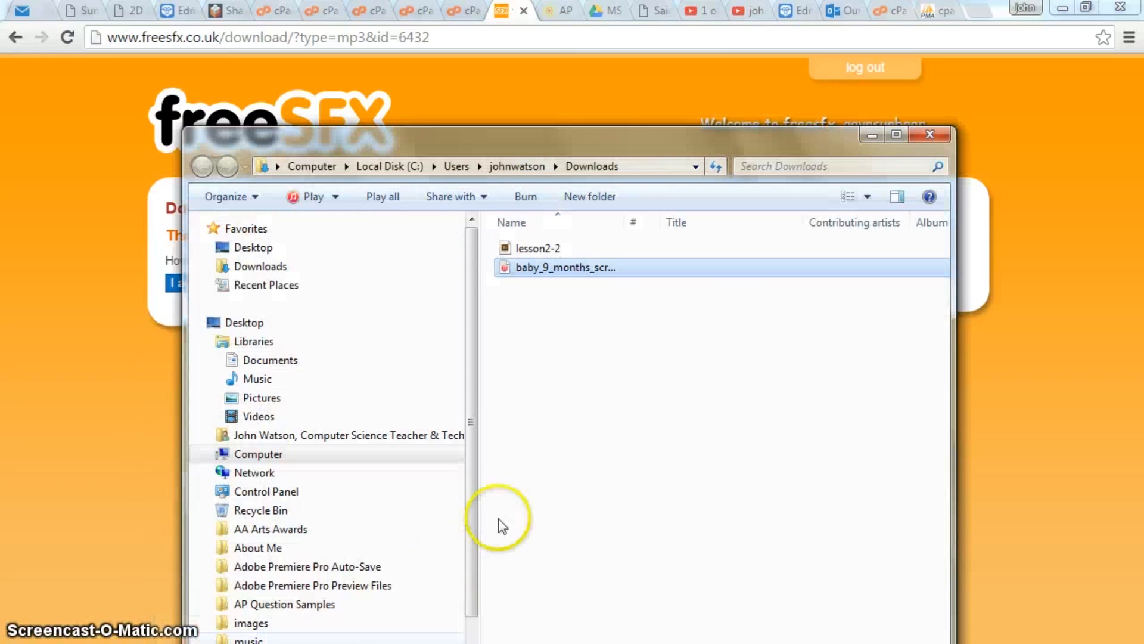
pyautogui.rightClick(554, 271)
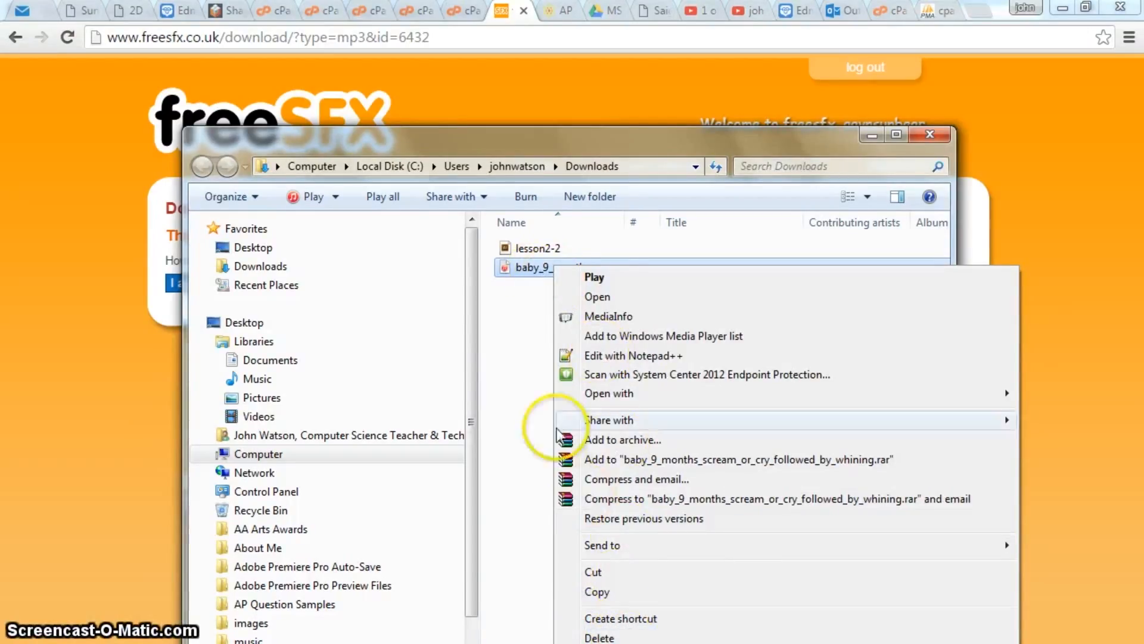
pyautogui.click(528, 318)
pyautogui.rightClick(544, 267)
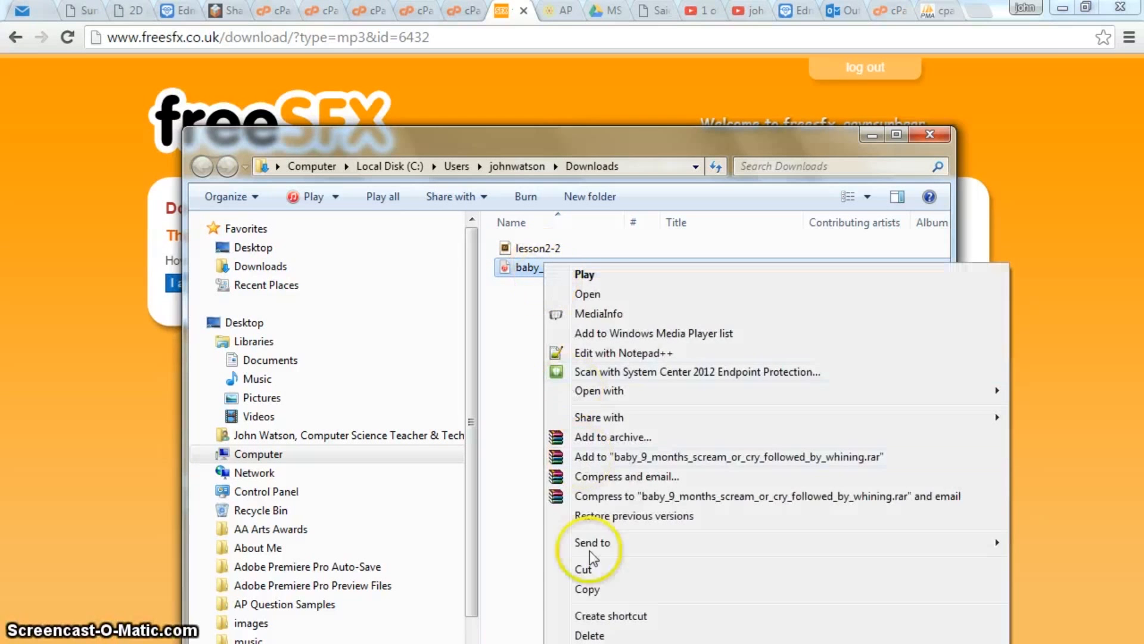
pyautogui.click(602, 643)
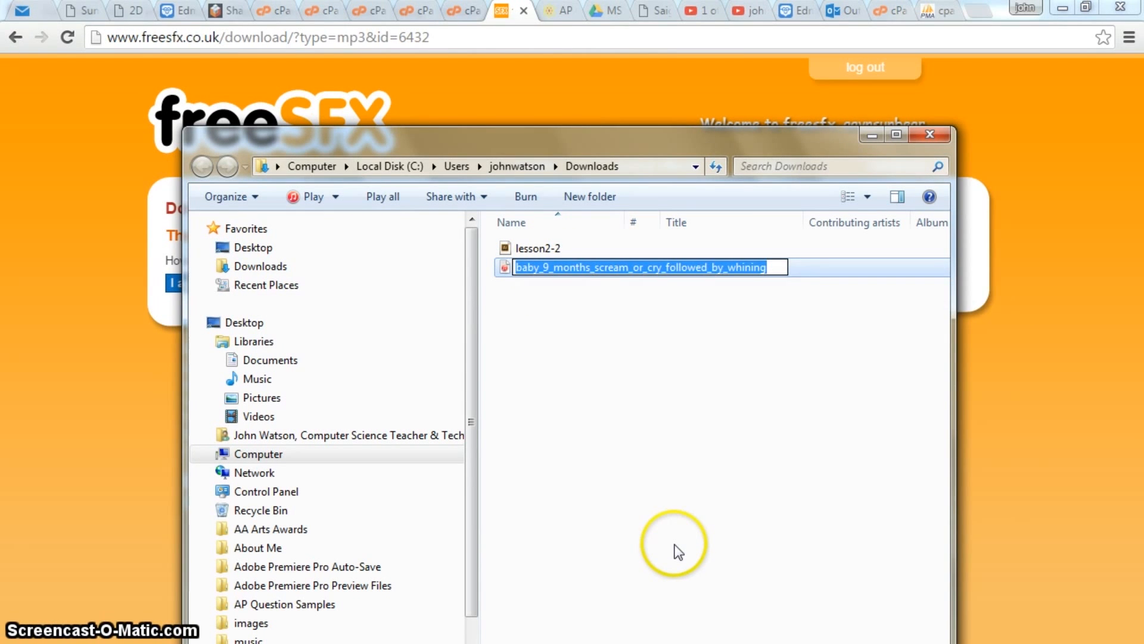
pyautogui.write('babyCry')
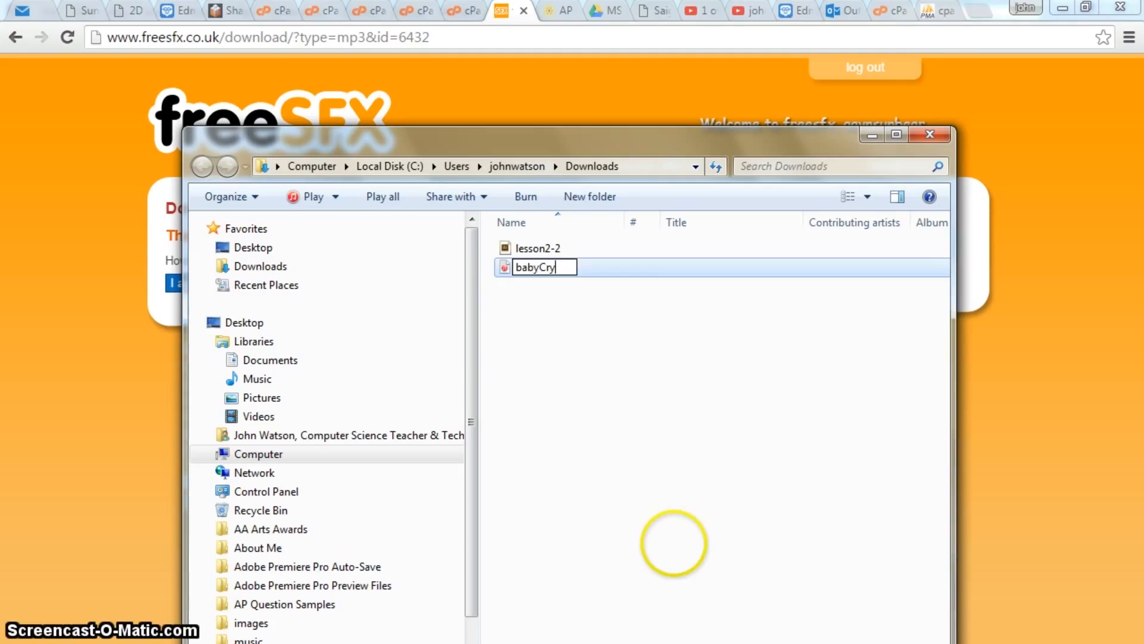
pyautogui.press('Return')
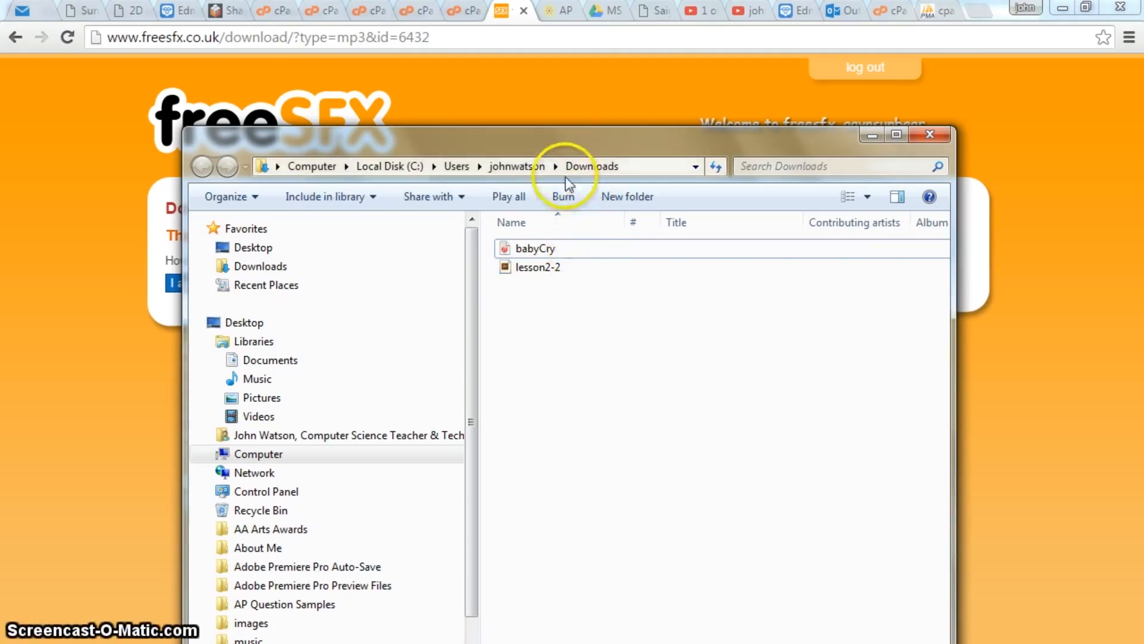
# Move the babyCry file from Downloads into the Flash\Car Project\Sound folder, replacing the existing file of the same name.
pyautogui.rightClick(541, 251)
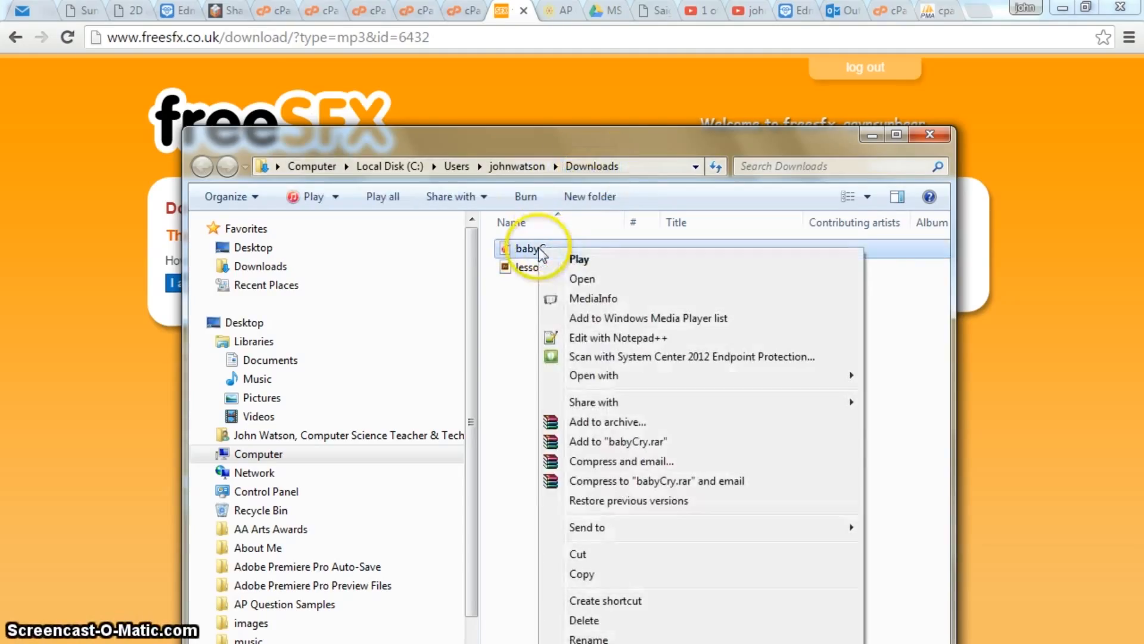
pyautogui.click(583, 559)
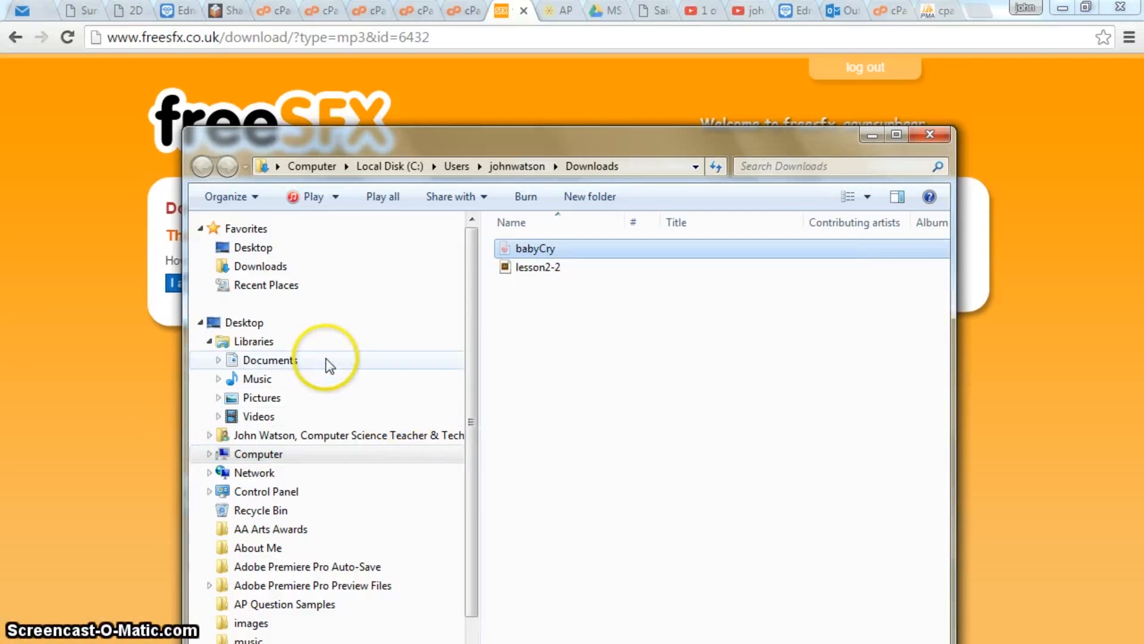
pyautogui.click(278, 437)
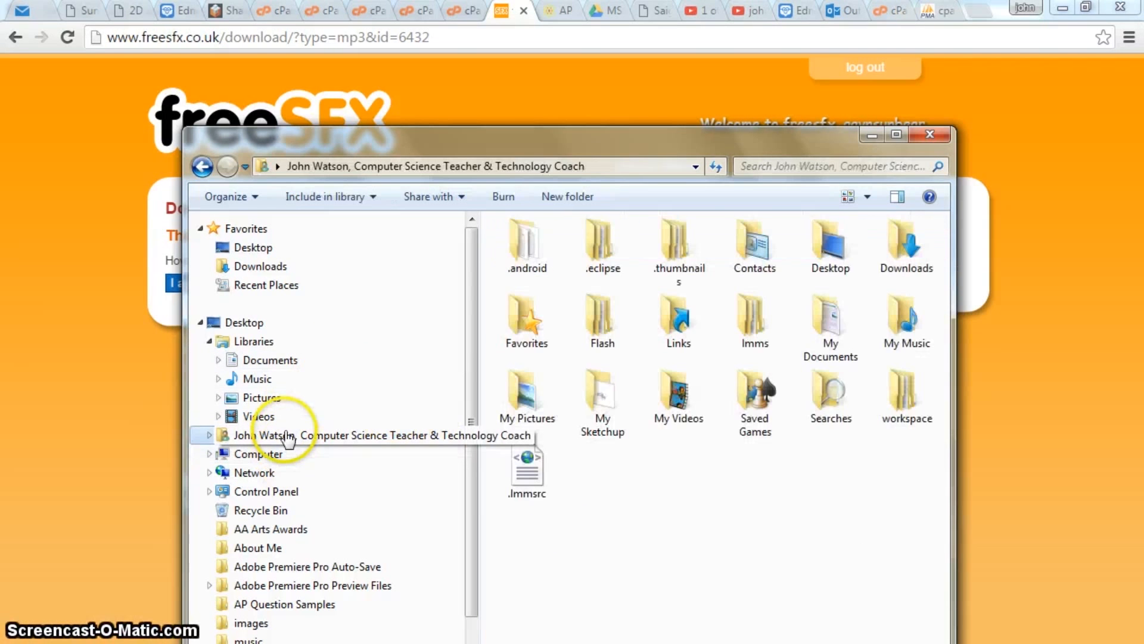
pyautogui.doubleClick(598, 316)
pyautogui.doubleClick(527, 250)
pyautogui.doubleClick(539, 244)
pyautogui.rightClick(546, 353)
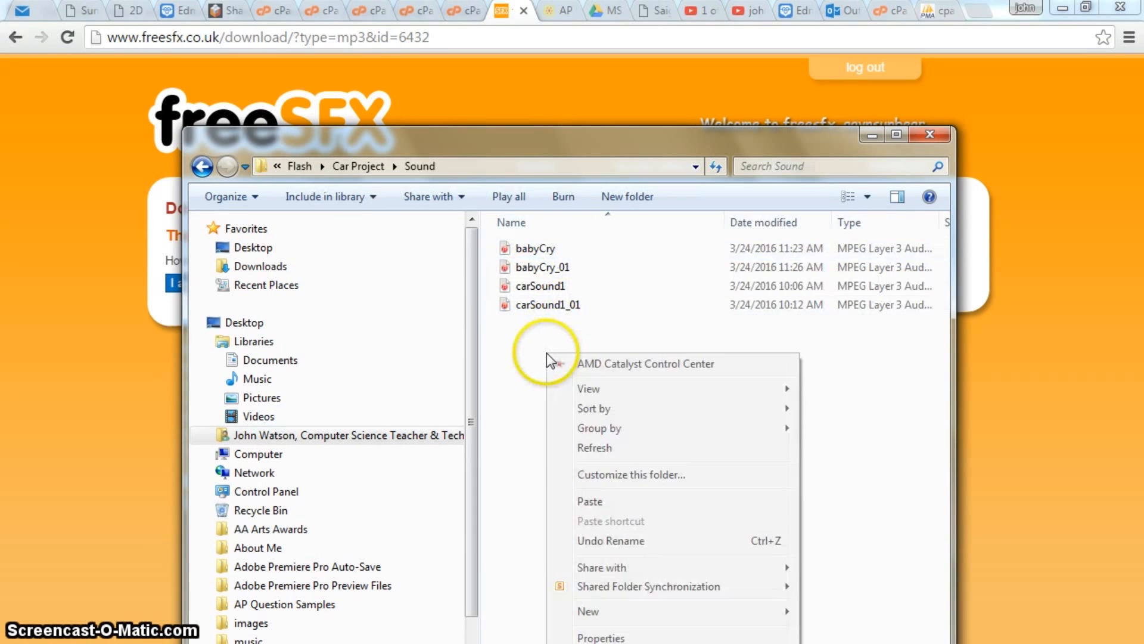
pyautogui.click(602, 503)
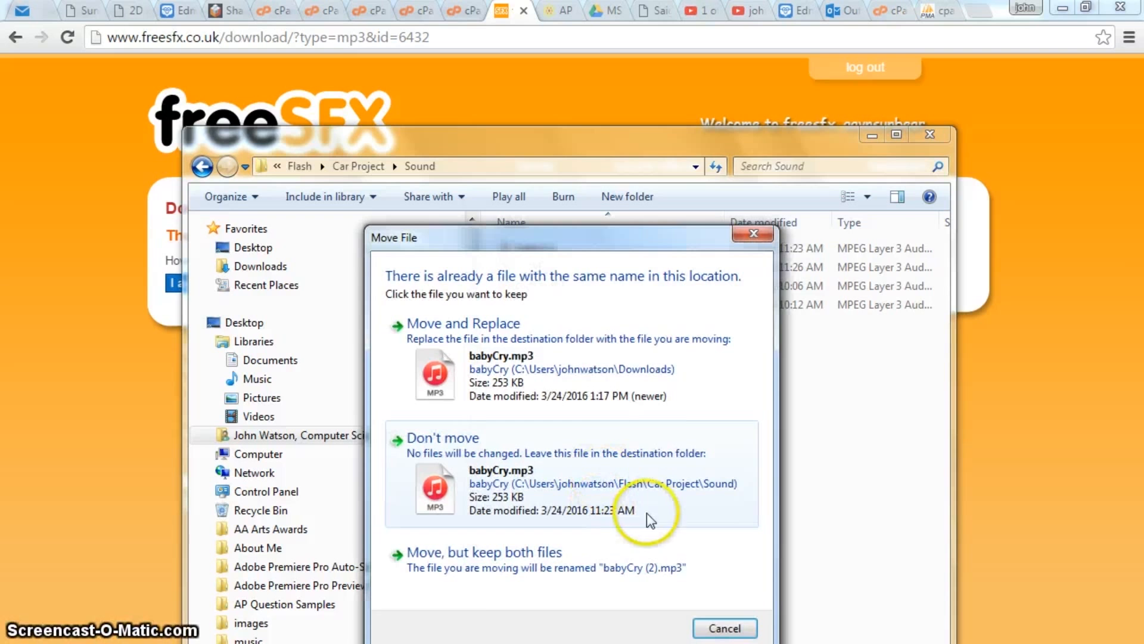
pyautogui.click(571, 317)
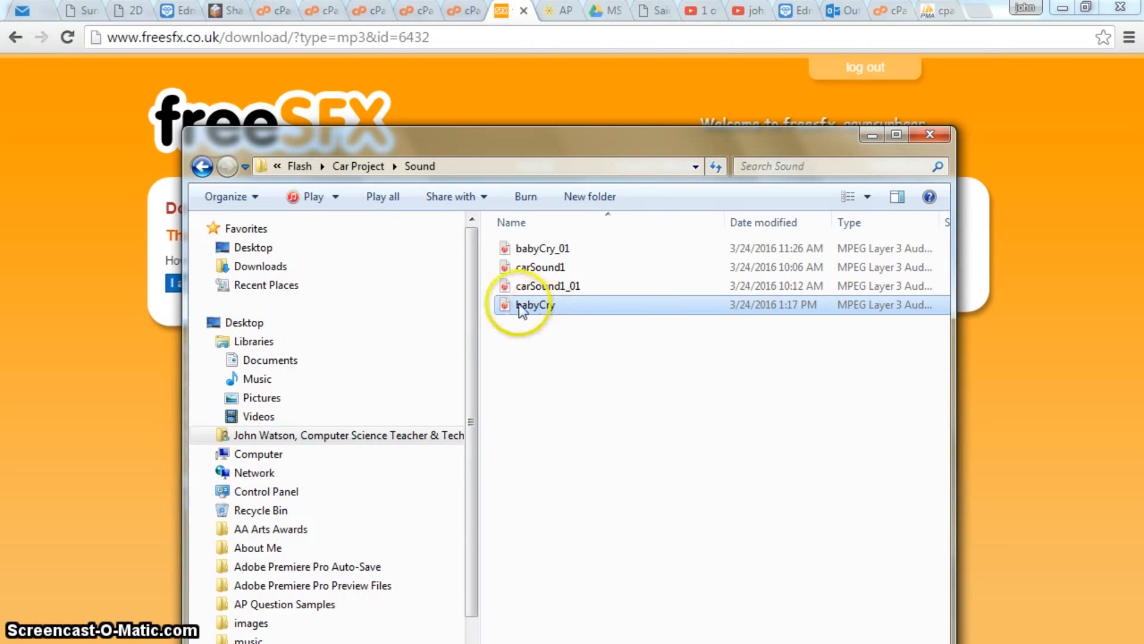
# Delete the old babyCry_01 file from the Sound folder.
pyautogui.click(537, 484)
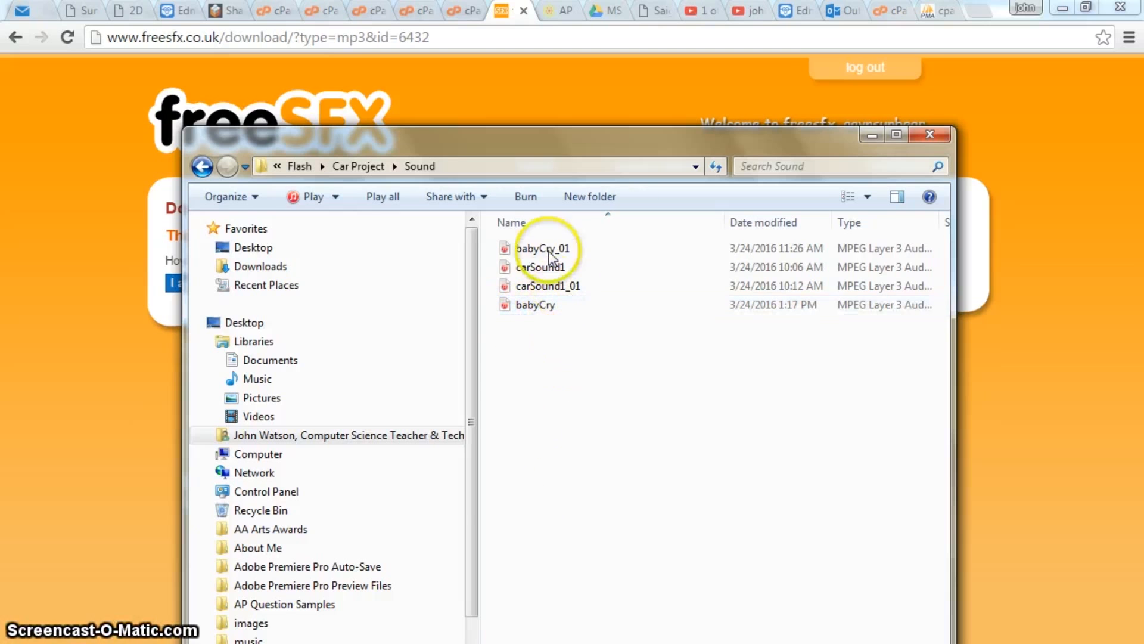
pyautogui.click(548, 249)
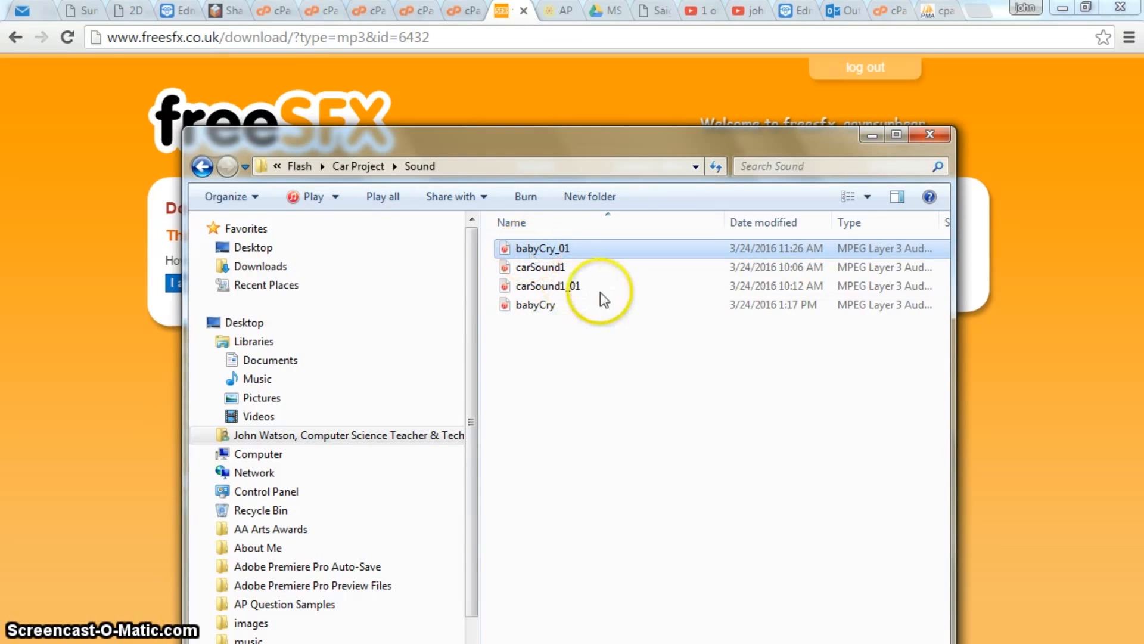
pyautogui.press('Delete')
pyautogui.click(643, 520)
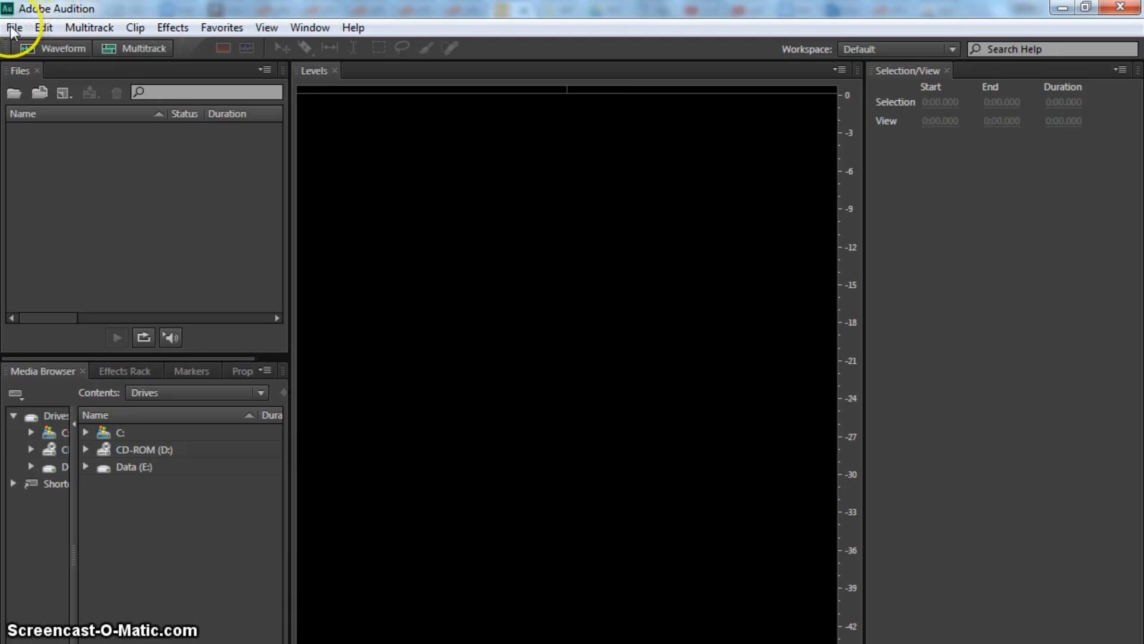
# Switch to Adobe Audition, import babyCry from the Flash\Car Project\Sound folder, and open it in the waveform editor.
pyautogui.click(14, 28)
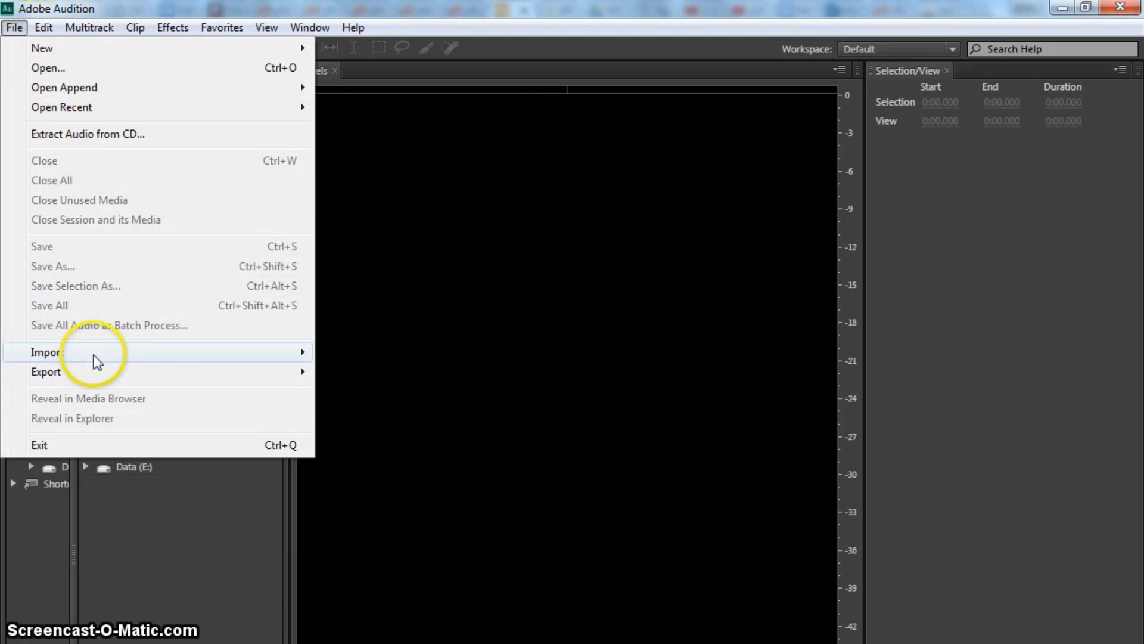
pyautogui.moveTo(92, 359)
pyautogui.click(375, 358)
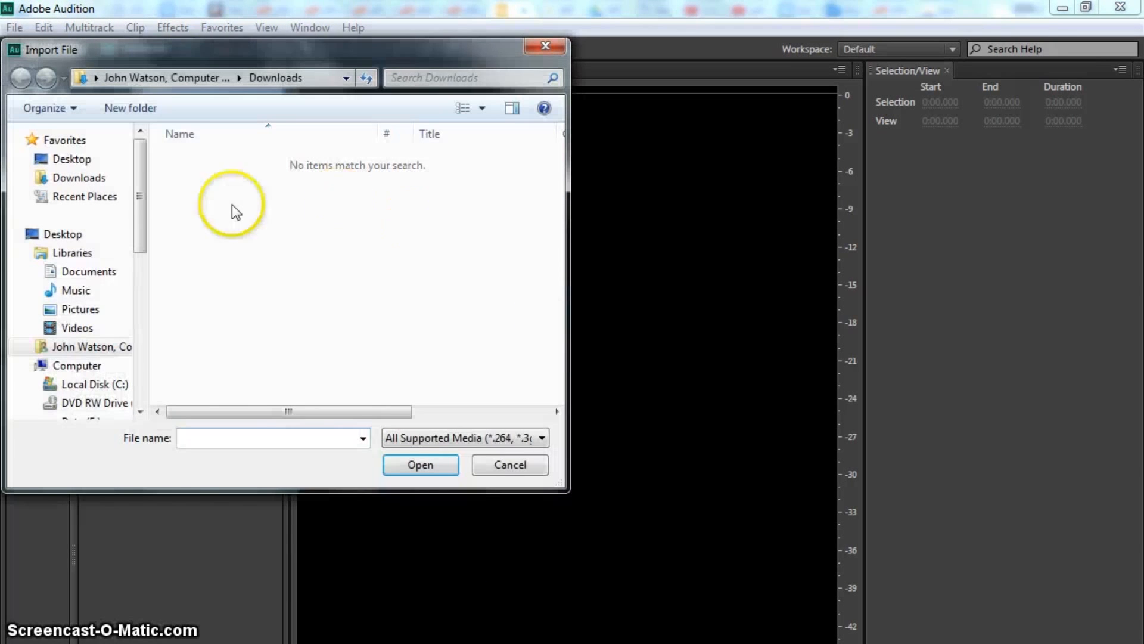
pyautogui.click(78, 346)
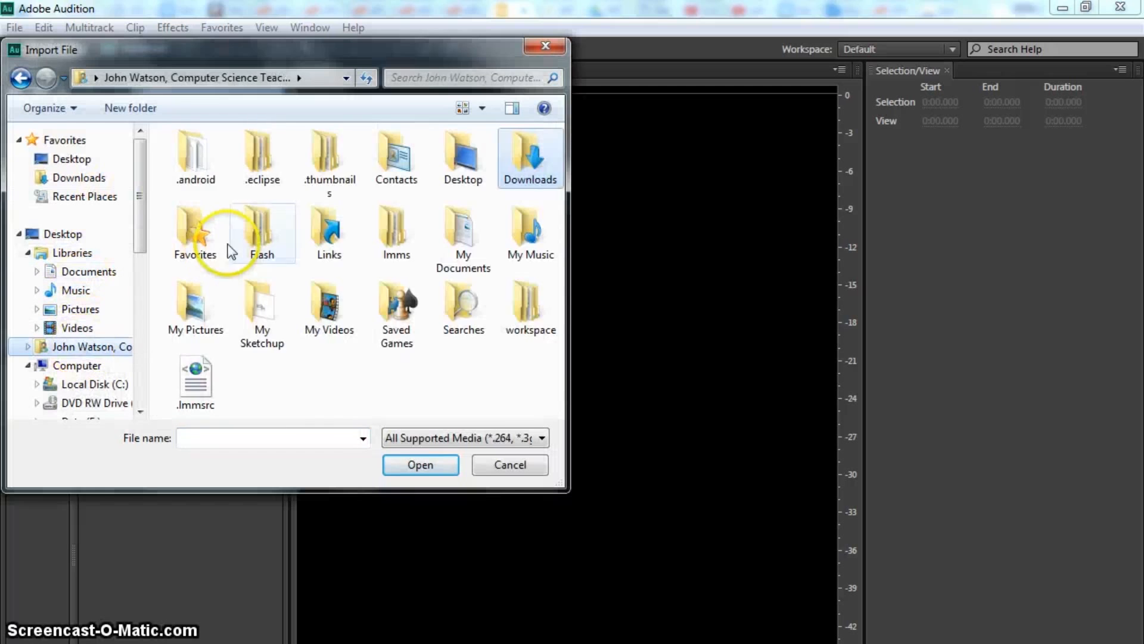
pyautogui.doubleClick(258, 216)
pyautogui.doubleClick(220, 162)
pyautogui.doubleClick(206, 161)
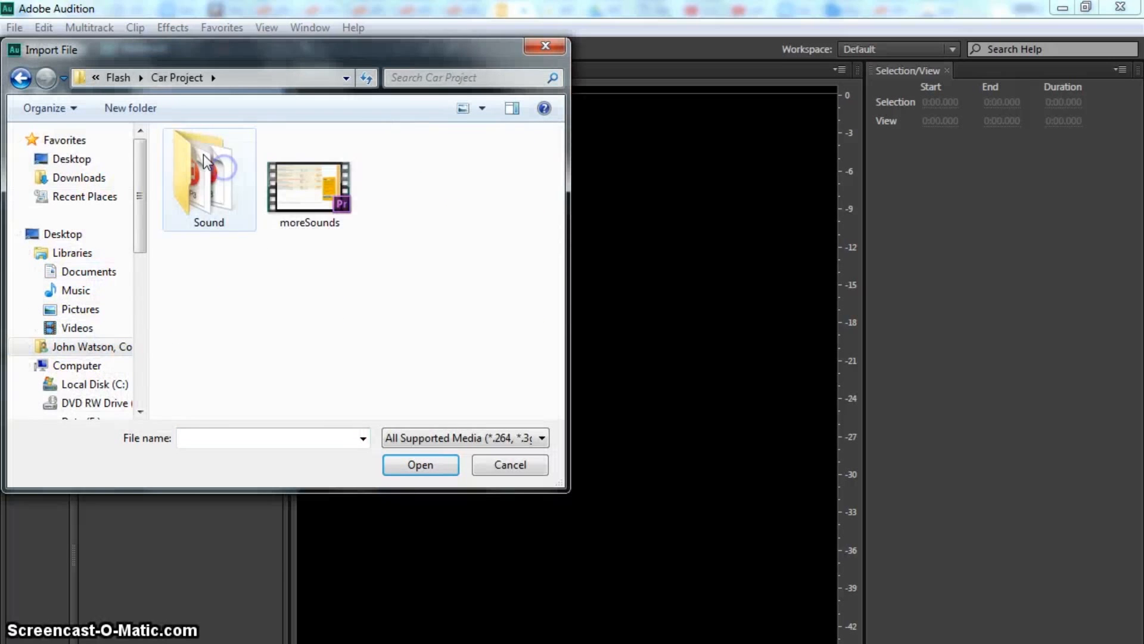
pyautogui.click(205, 160)
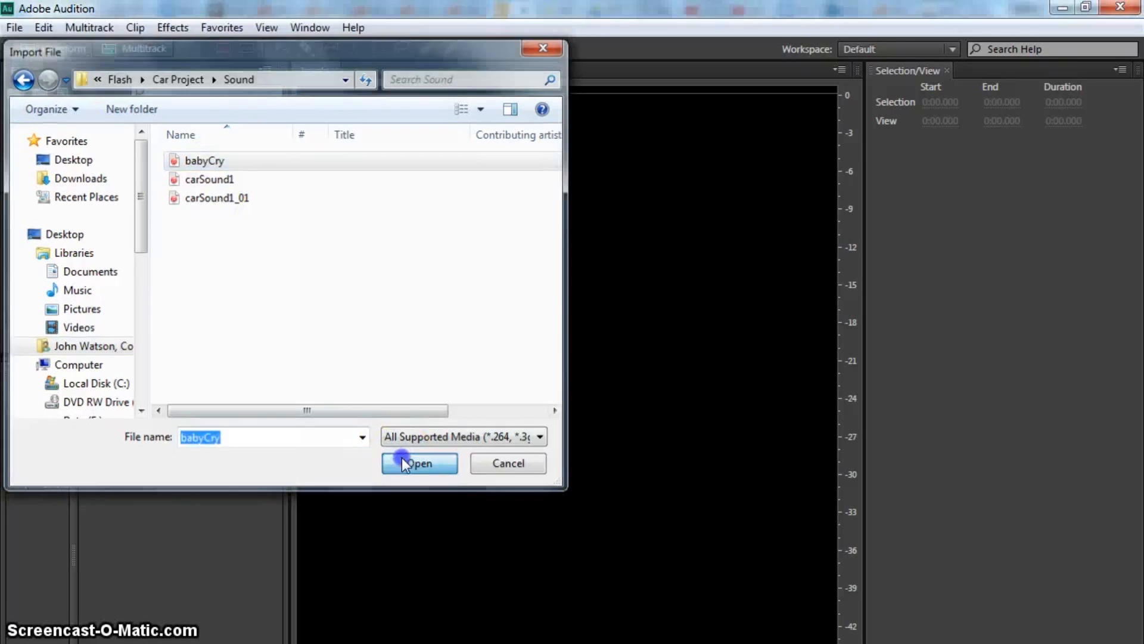
pyautogui.click(411, 462)
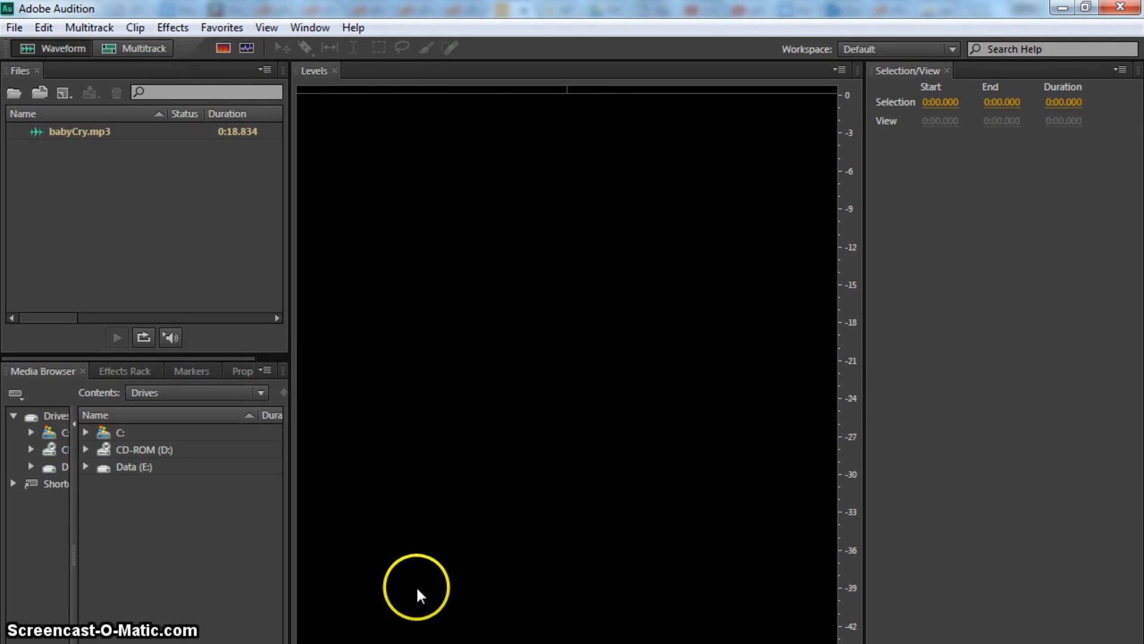
pyautogui.click(80, 132)
pyautogui.doubleClick(80, 133)
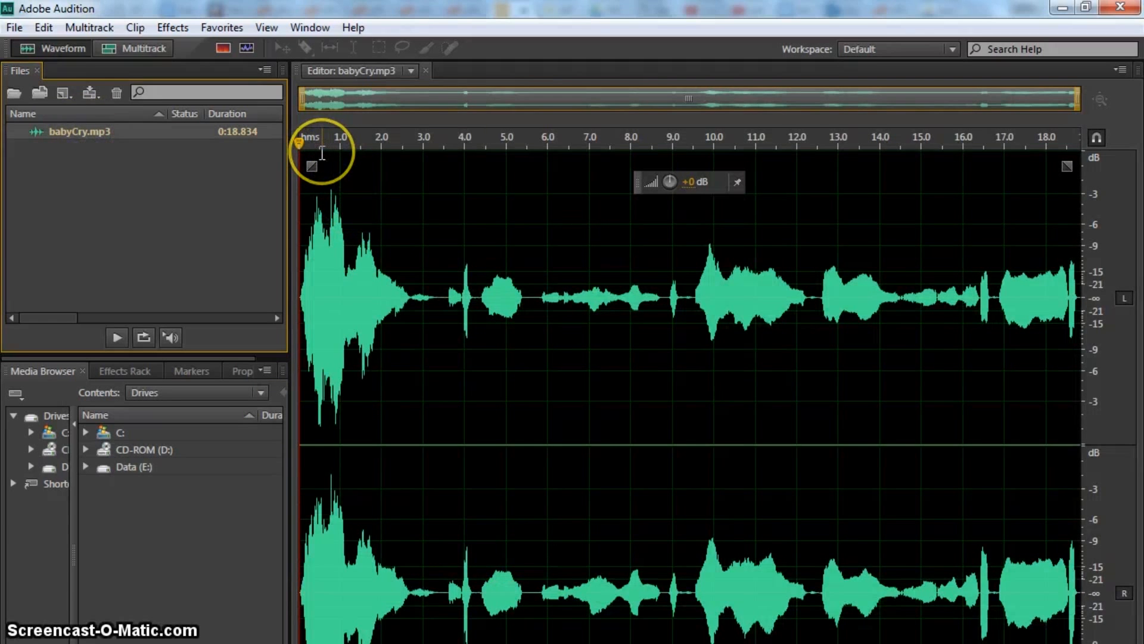
# Play the opening of the babyCry waveform several times and check the frame span on the babyCry layer in Flash.
pyautogui.moveTo(322, 154); pyautogui.dragTo(1135, 271)
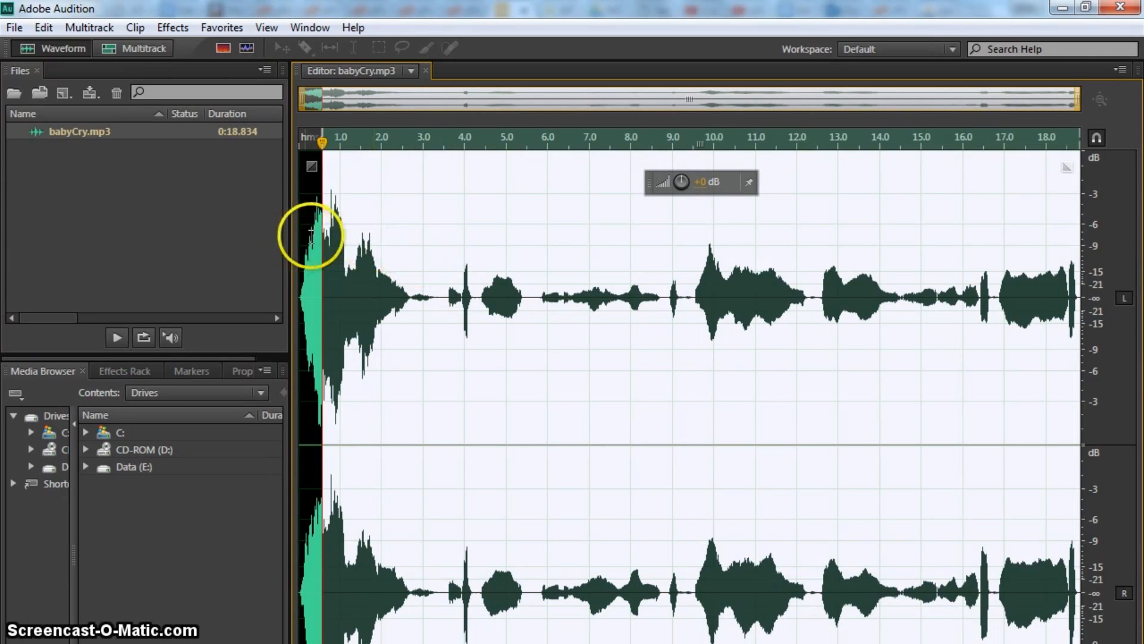
pyautogui.click(355, 249)
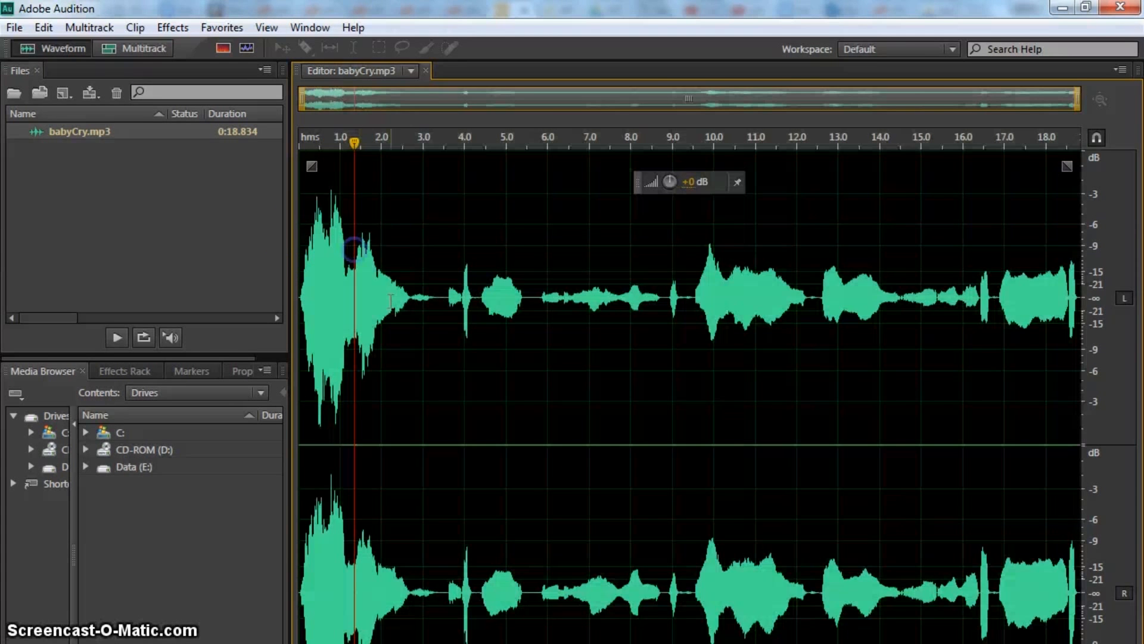
pyautogui.moveTo(355, 143); pyautogui.dragTo(291, 141)
pyautogui.press('space')
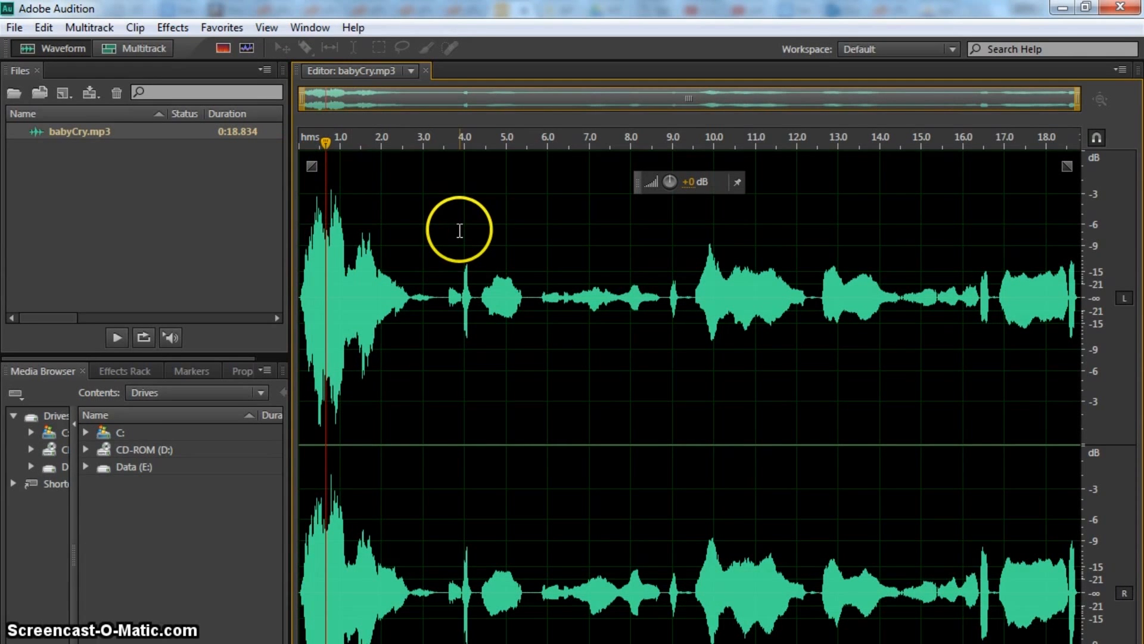
pyautogui.moveTo(324, 137); pyautogui.dragTo(300, 139)
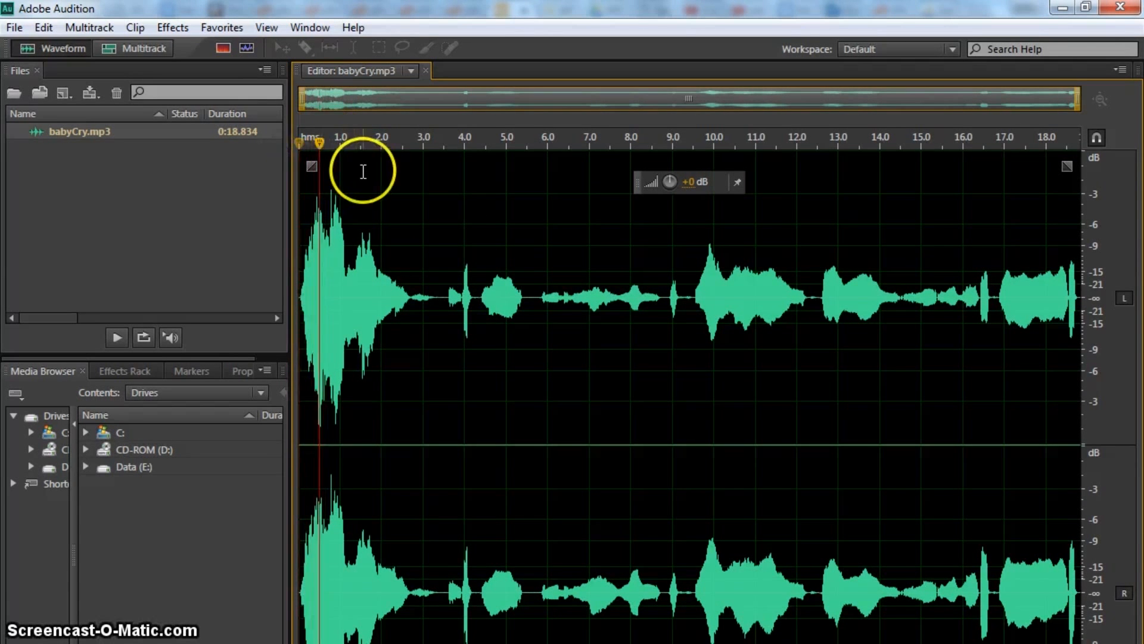
pyautogui.moveTo(320, 137); pyautogui.dragTo(298, 141)
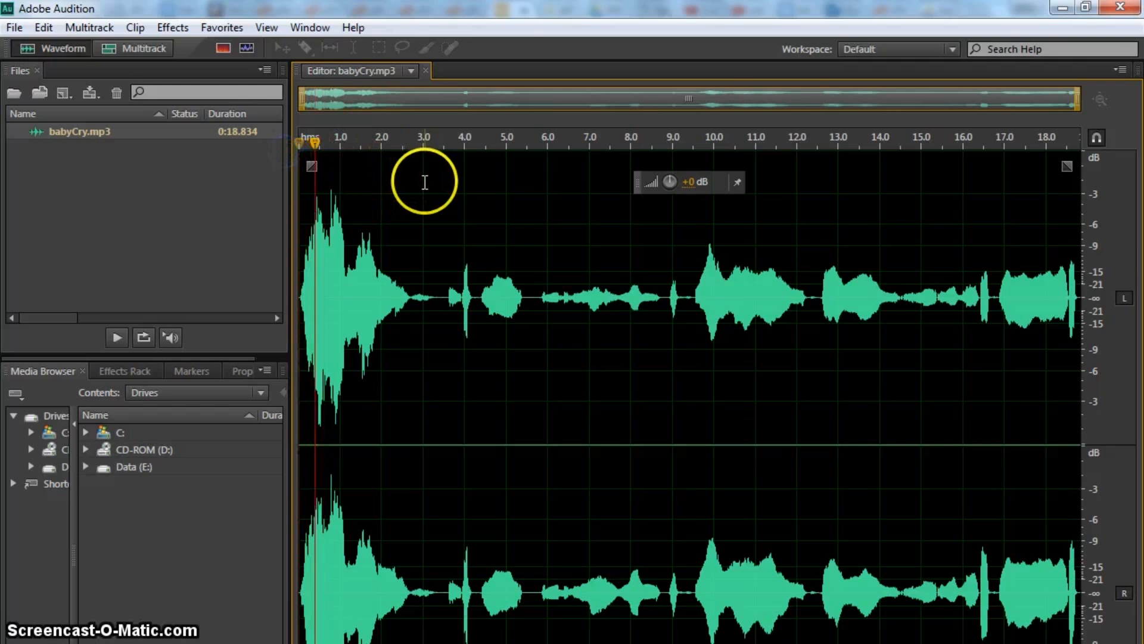
pyautogui.moveTo(345, 144); pyautogui.dragTo(294, 156)
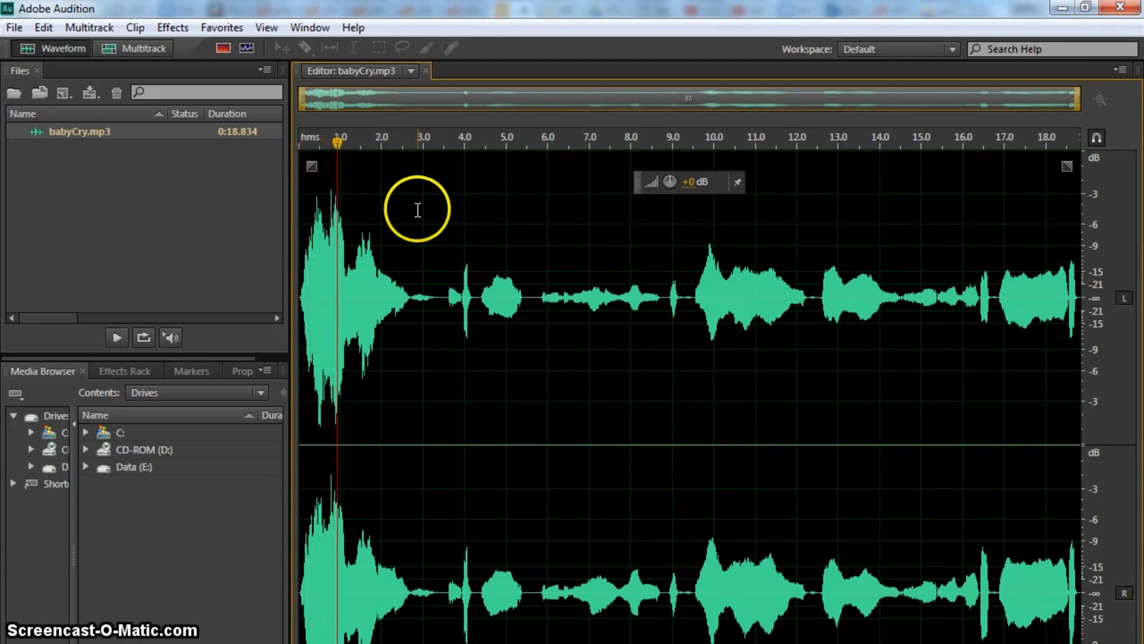
pyautogui.moveTo(338, 142); pyautogui.dragTo(288, 146)
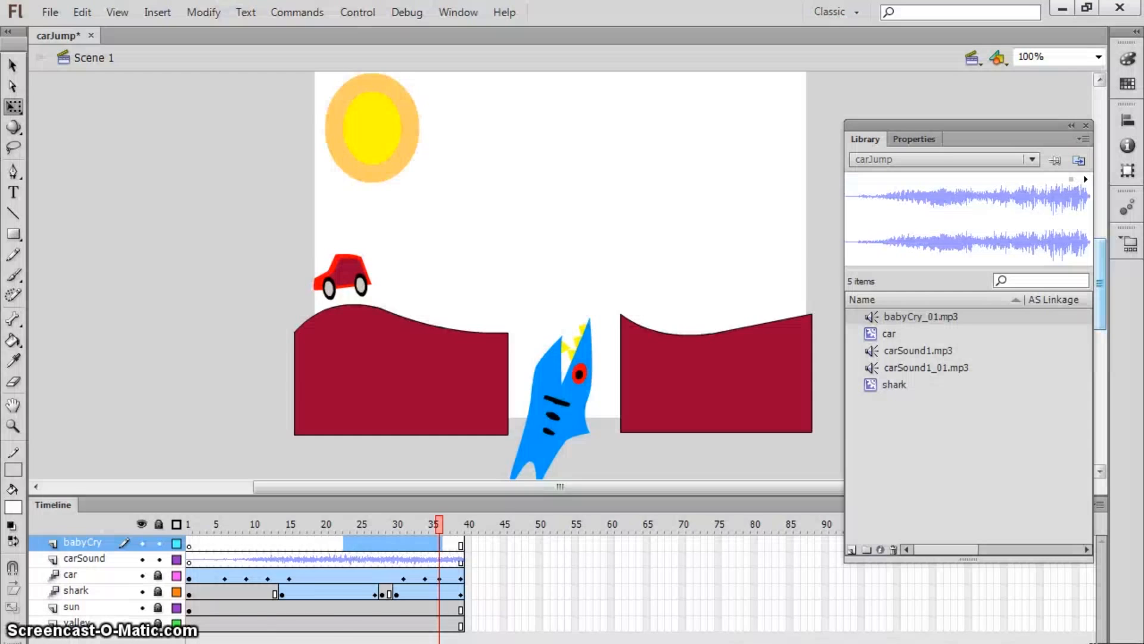
pyautogui.moveTo(341, 559); pyautogui.dragTo(410, 553)
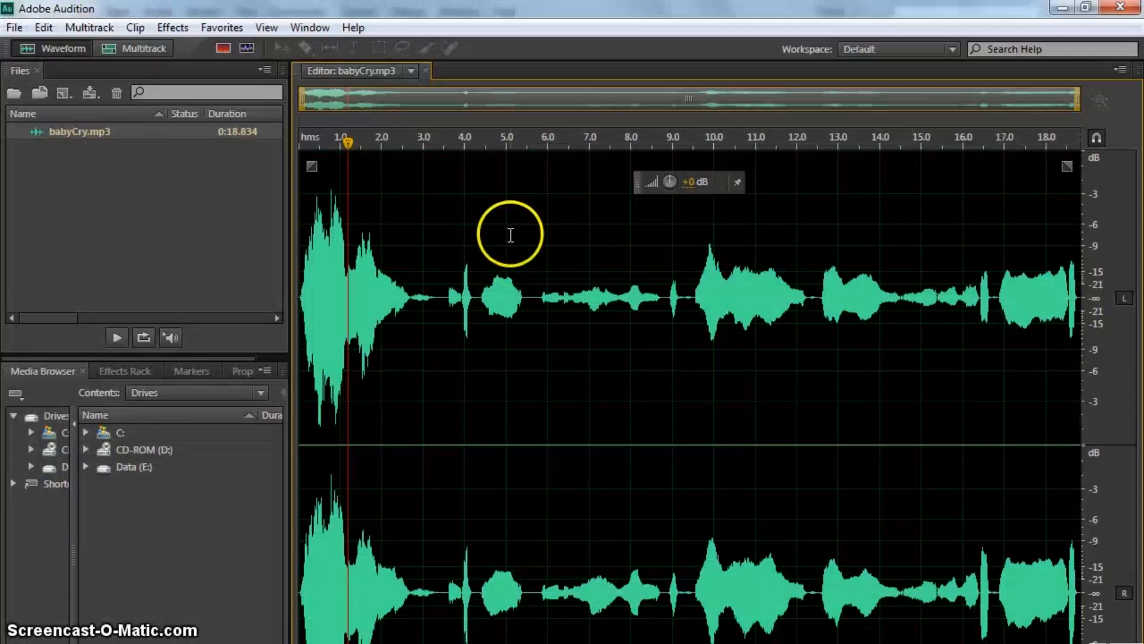
# In Audition, trim the end of babyCry.mp3 so the clip lasts 0.540 seconds, and play back the trimmed cry.
pyautogui.moveTo(322, 173); pyautogui.dragTo(1137, 244)
pyautogui.press('Delete')
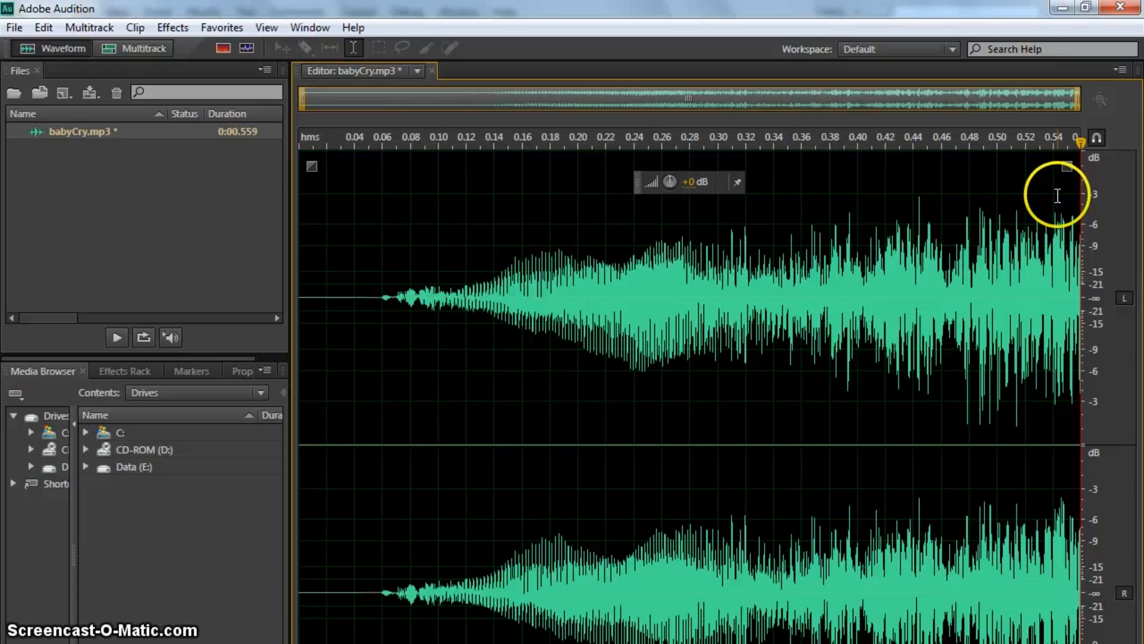
pyautogui.moveTo(1057, 196); pyautogui.dragTo(1089, 198)
pyautogui.press('Delete')
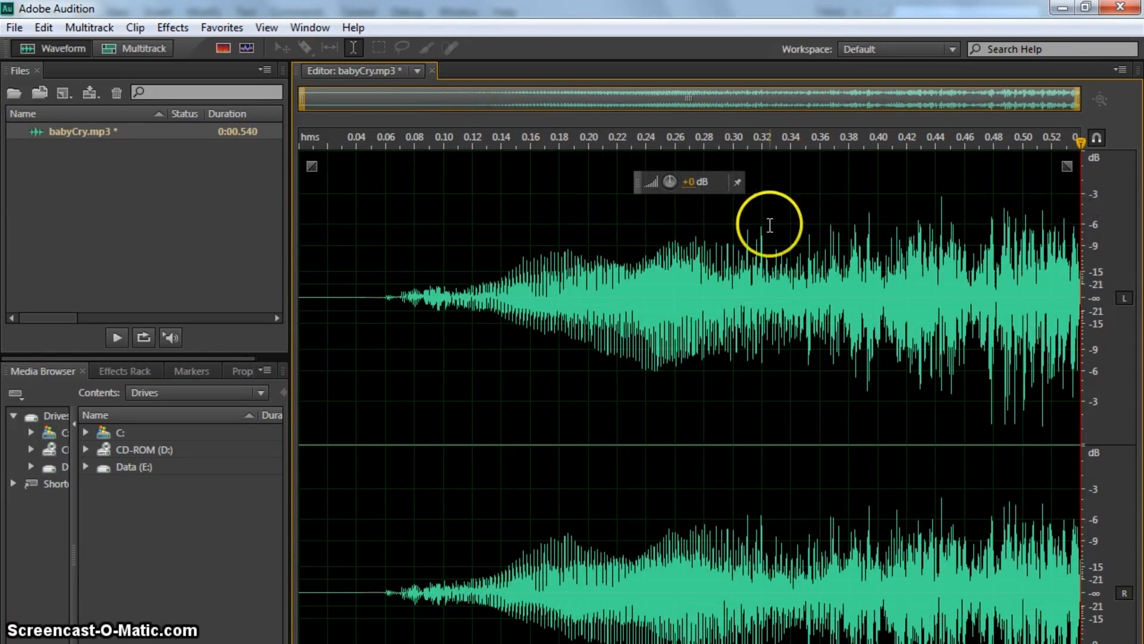
pyautogui.press('space')
pyautogui.press('space')
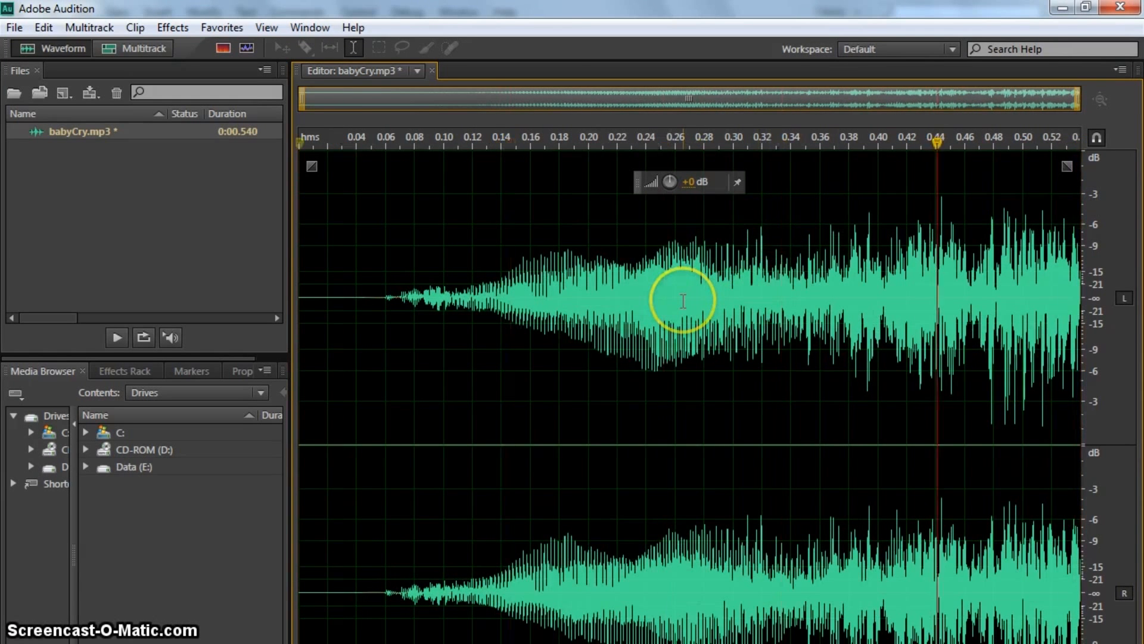
pyautogui.press('space')
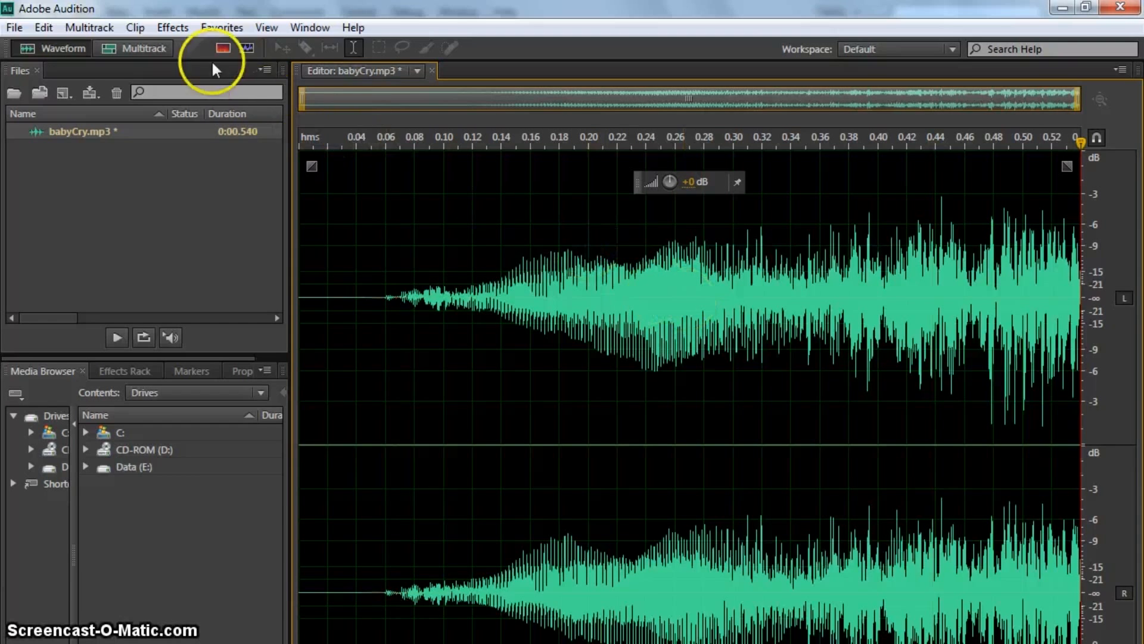
# Try the Amplify effect on the cry, previewing gains of -71.59, -77.29, -85.42 and -90.31 dB, and close it without applying.
pyautogui.click(170, 28)
pyautogui.moveTo(225, 249)
pyautogui.click(457, 249)
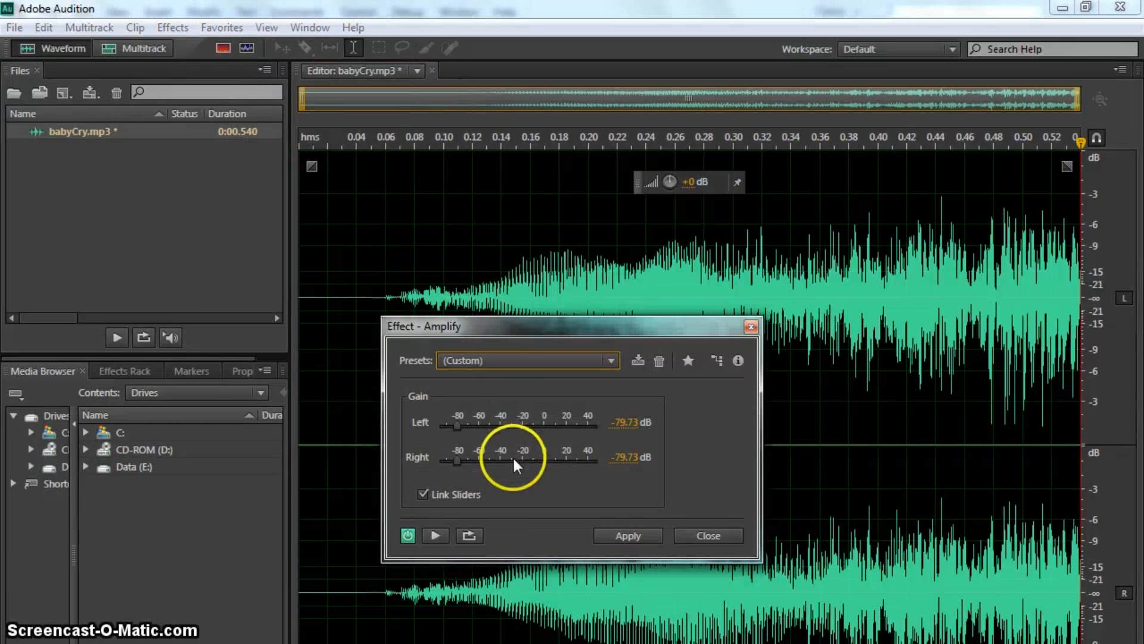
pyautogui.moveTo(459, 426); pyautogui.dragTo(466, 426)
pyautogui.click(435, 534)
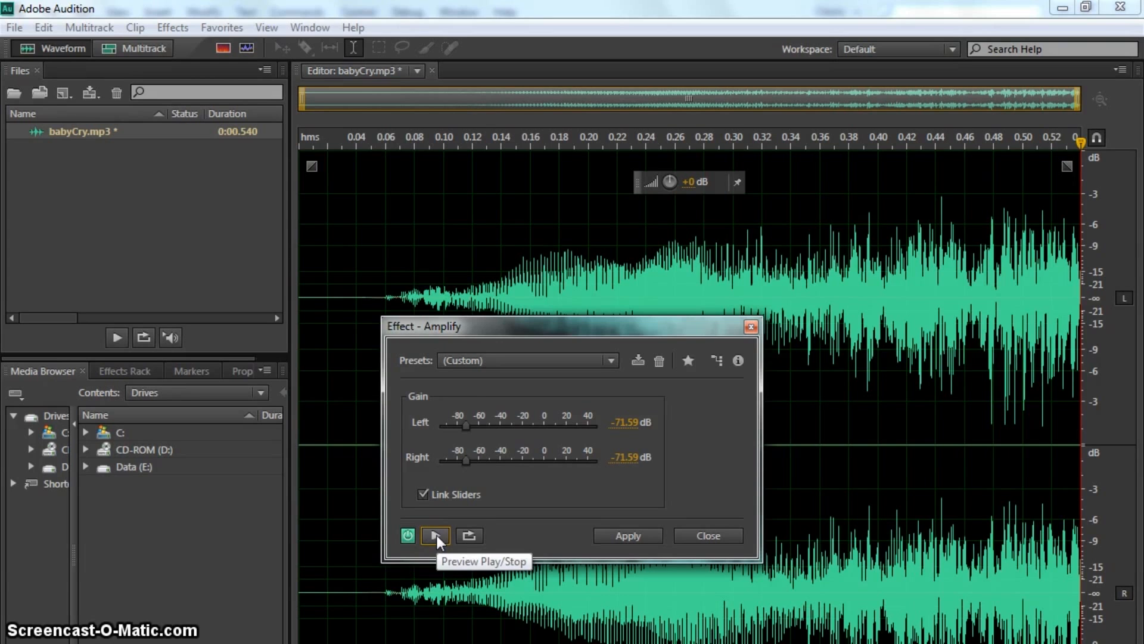
pyautogui.click(438, 535)
pyautogui.moveTo(467, 427); pyautogui.dragTo(460, 427)
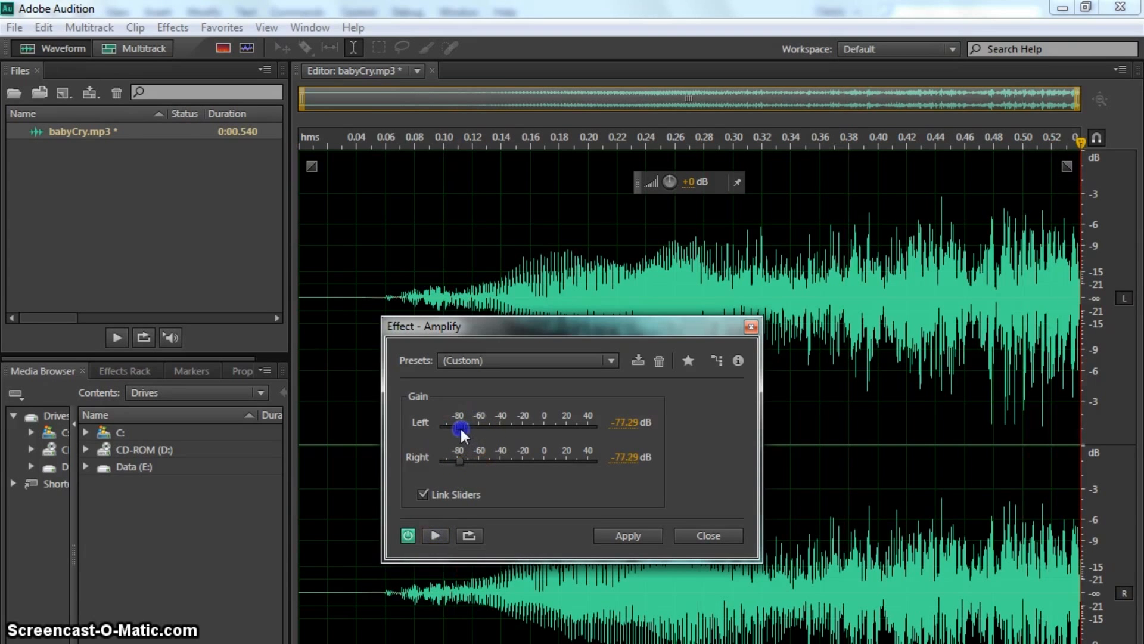
pyautogui.click(437, 537)
pyautogui.moveTo(459, 425); pyautogui.dragTo(450, 423)
pyautogui.click(434, 535)
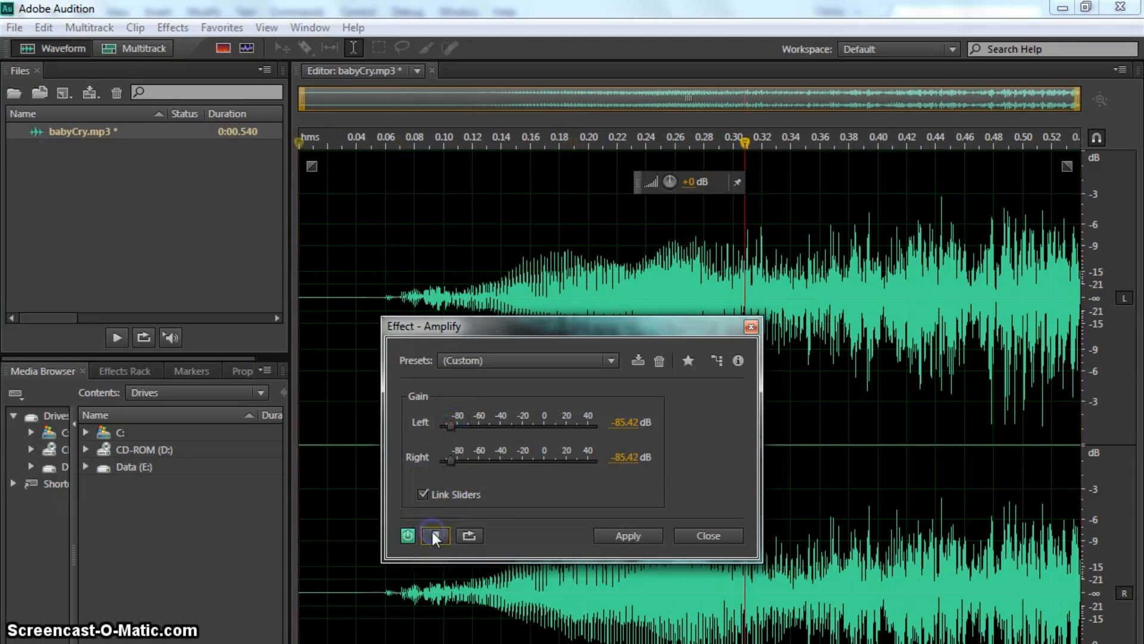
pyautogui.moveTo(448, 417); pyautogui.dragTo(442, 421)
pyautogui.click(435, 534)
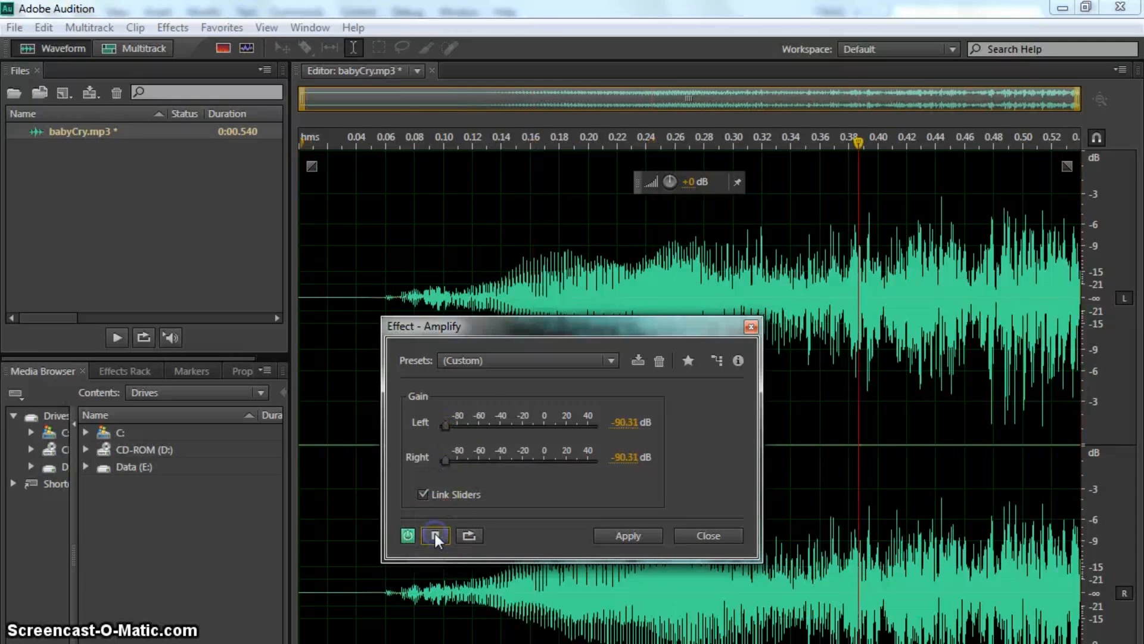
pyautogui.click(708, 536)
# Export the trimmed cry as babyCry_01.mp3 in MP3 Audio format to the Flash\Car Project\Sound folder.
pyautogui.click(388, 373)
pyautogui.press('space')
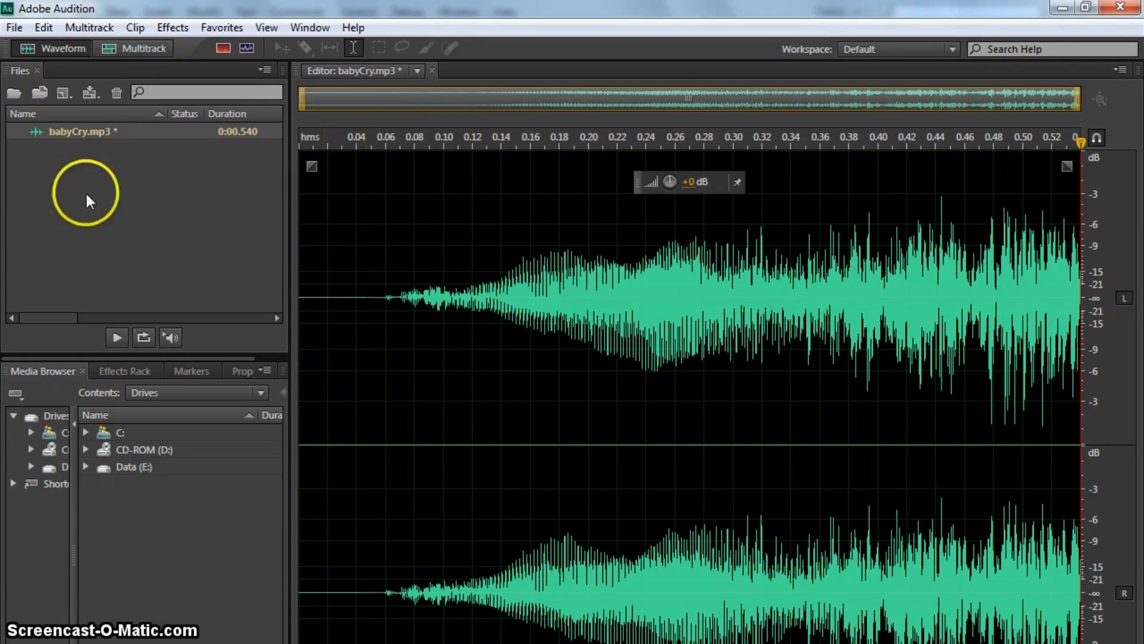
pyautogui.click(16, 29)
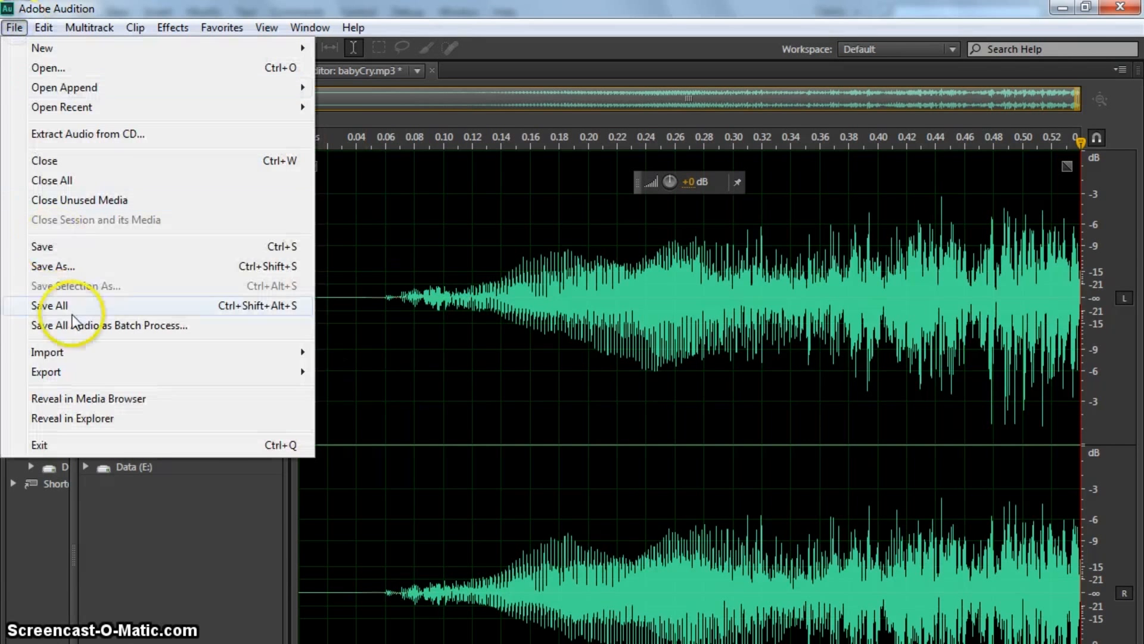
pyautogui.moveTo(112, 372)
pyautogui.click(352, 372)
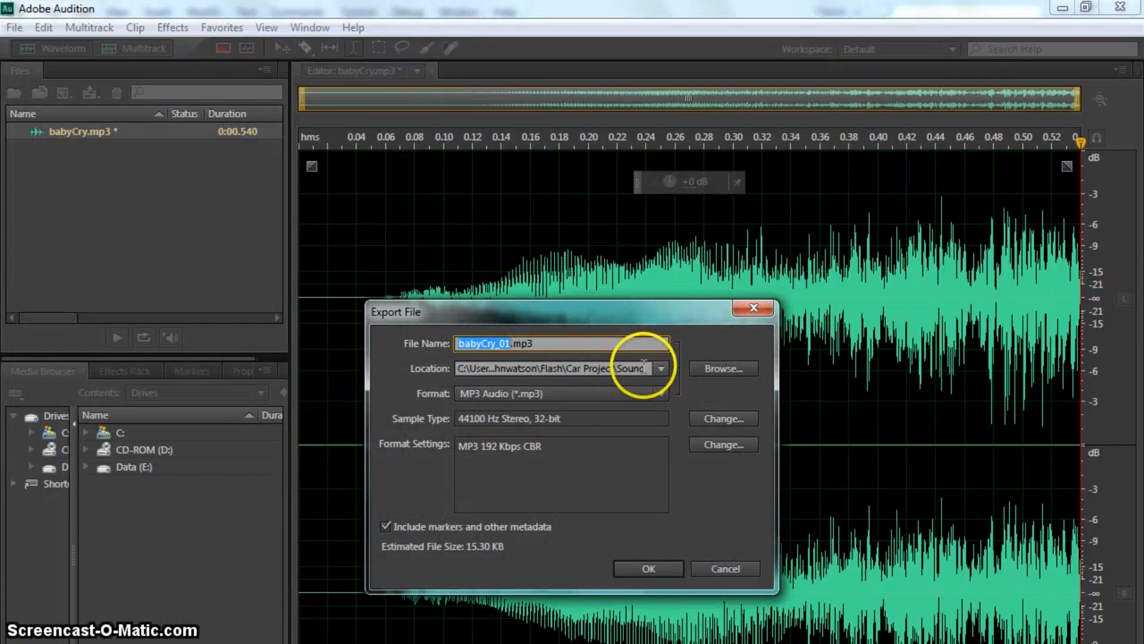
pyautogui.click(642, 566)
pyautogui.click(661, 496)
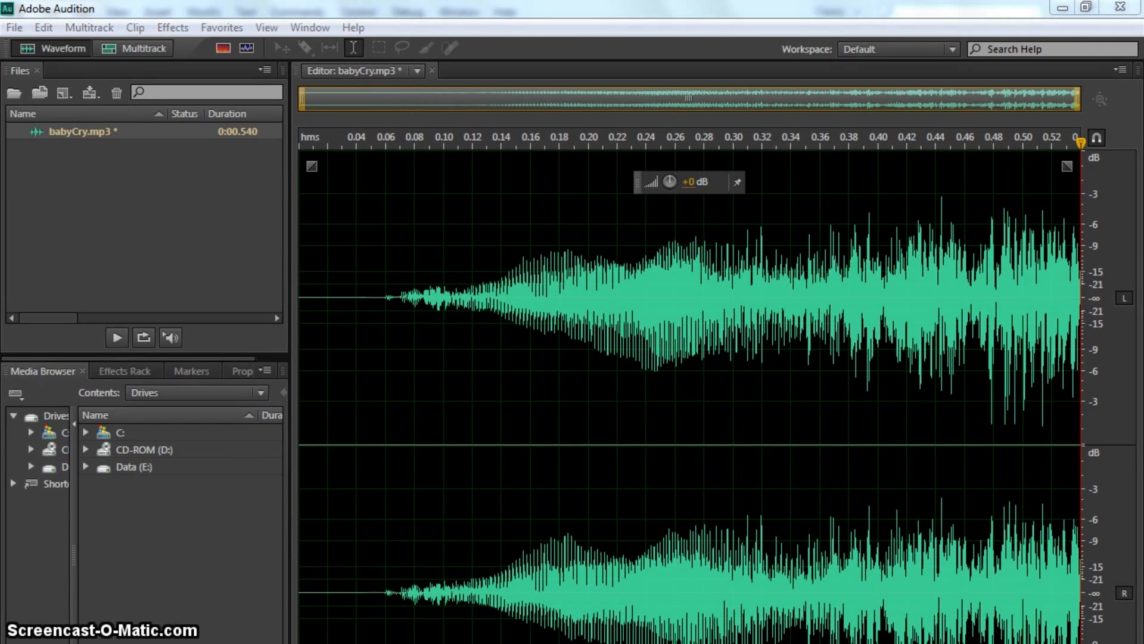
# Switch to Adobe Flash and import babyCry_01 from the Sound folder into the library without replacing existing items.
pyautogui.click(272, 640)
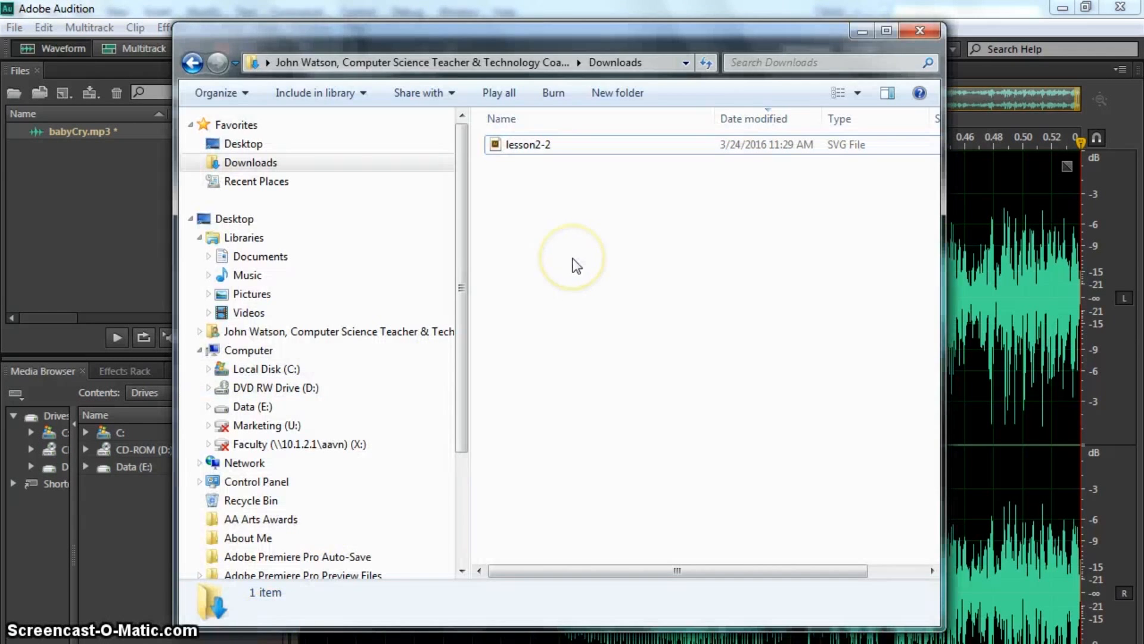
pyautogui.click(315, 333)
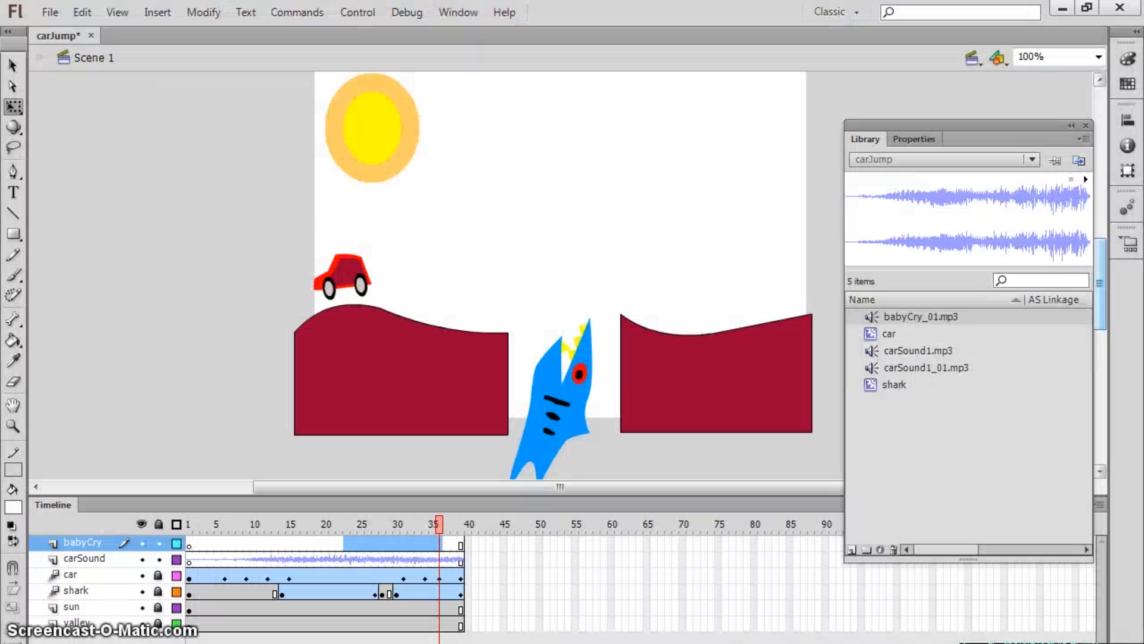
pyautogui.click(50, 12)
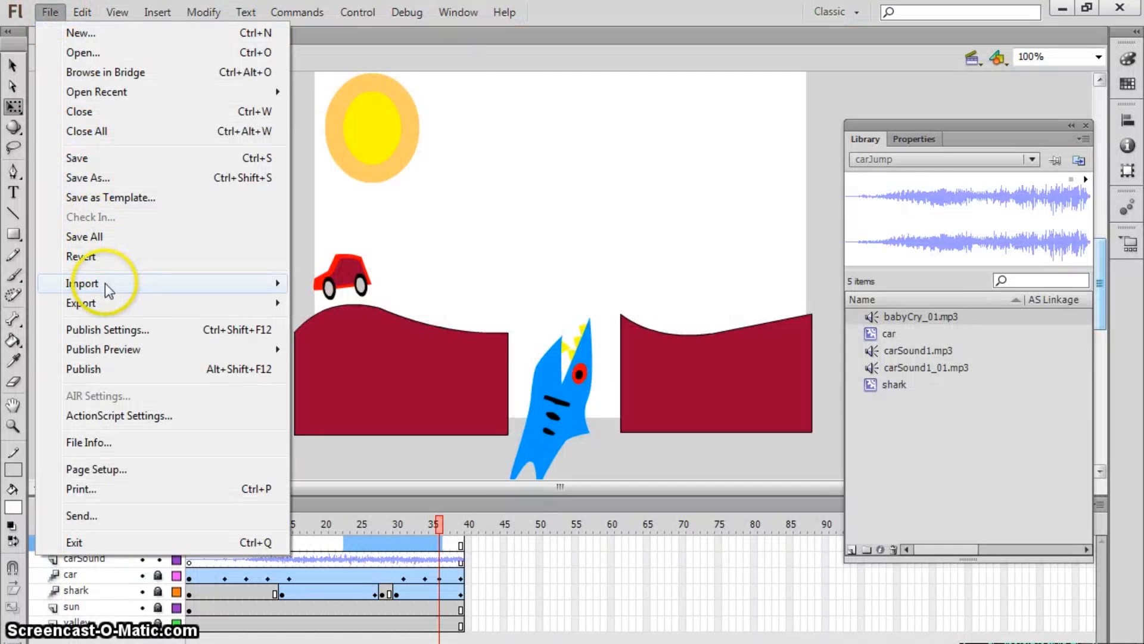
pyautogui.moveTo(262, 287)
pyautogui.click(366, 302)
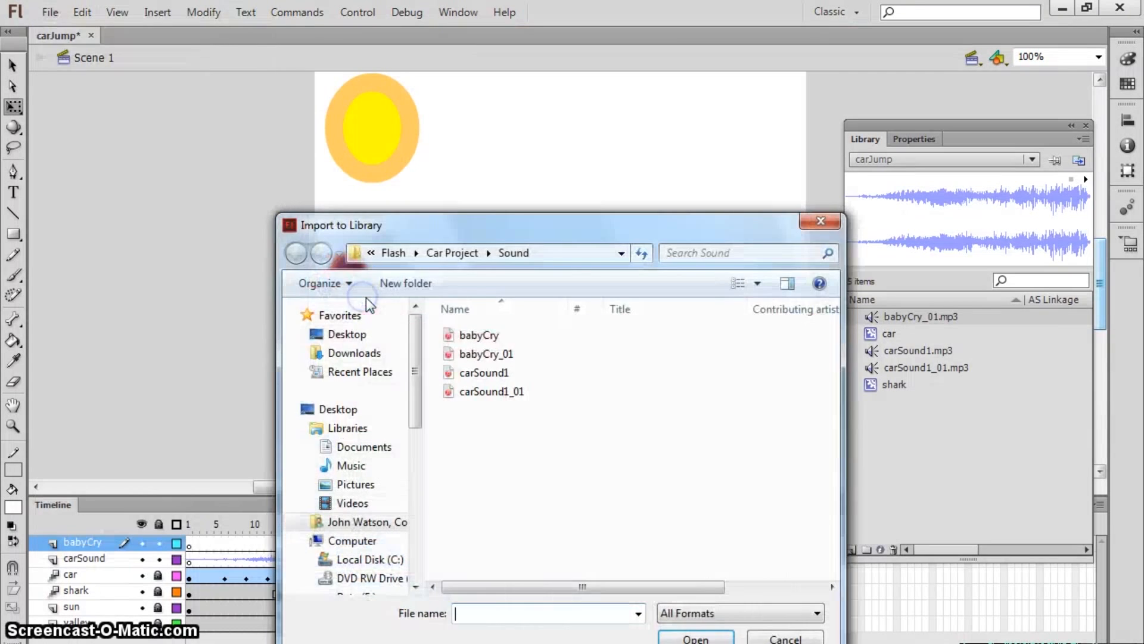
pyautogui.click(485, 353)
pyautogui.click(690, 636)
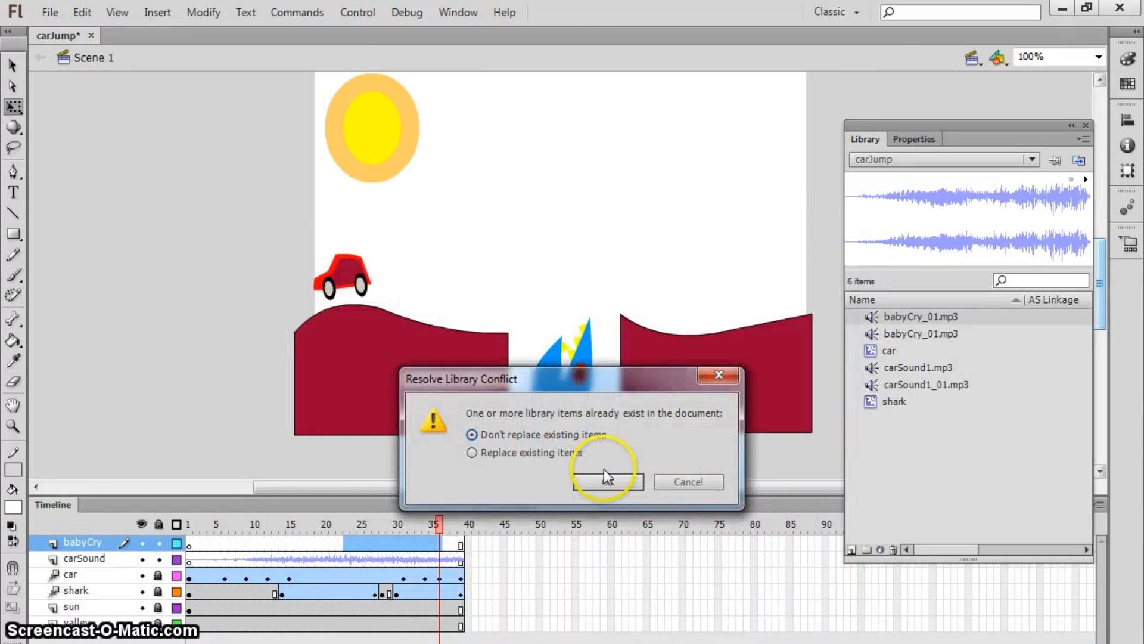
pyautogui.click(604, 479)
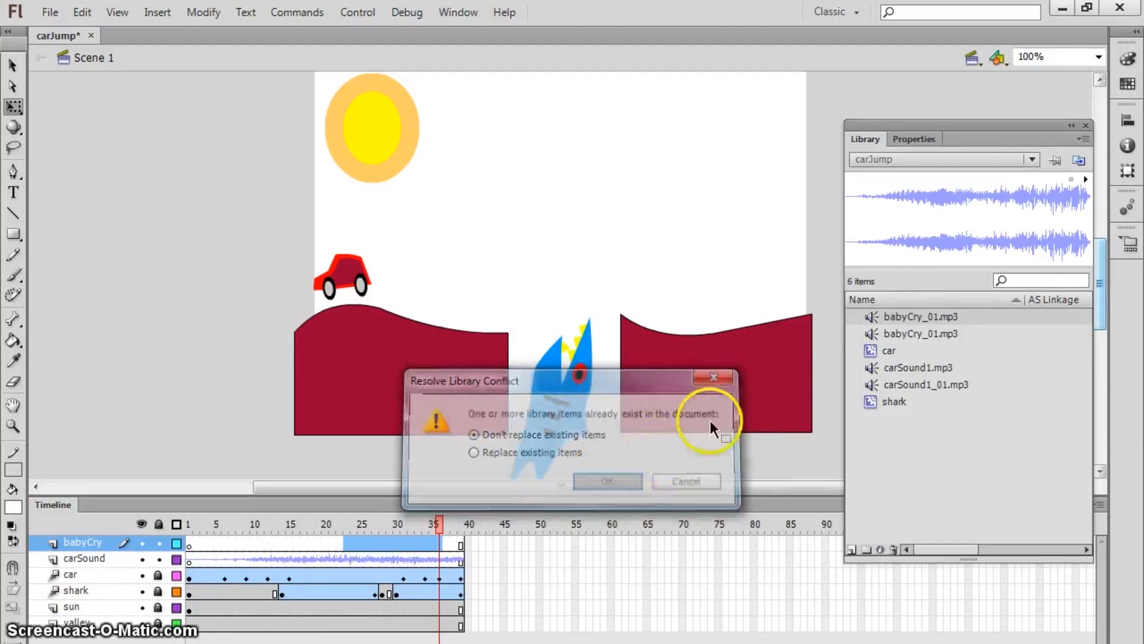
# Delete the duplicate babyCry_01.mp3 from the library and play a preview of the remaining one.
pyautogui.click(932, 333)
pyautogui.press('Delete')
pyautogui.click(890, 332)
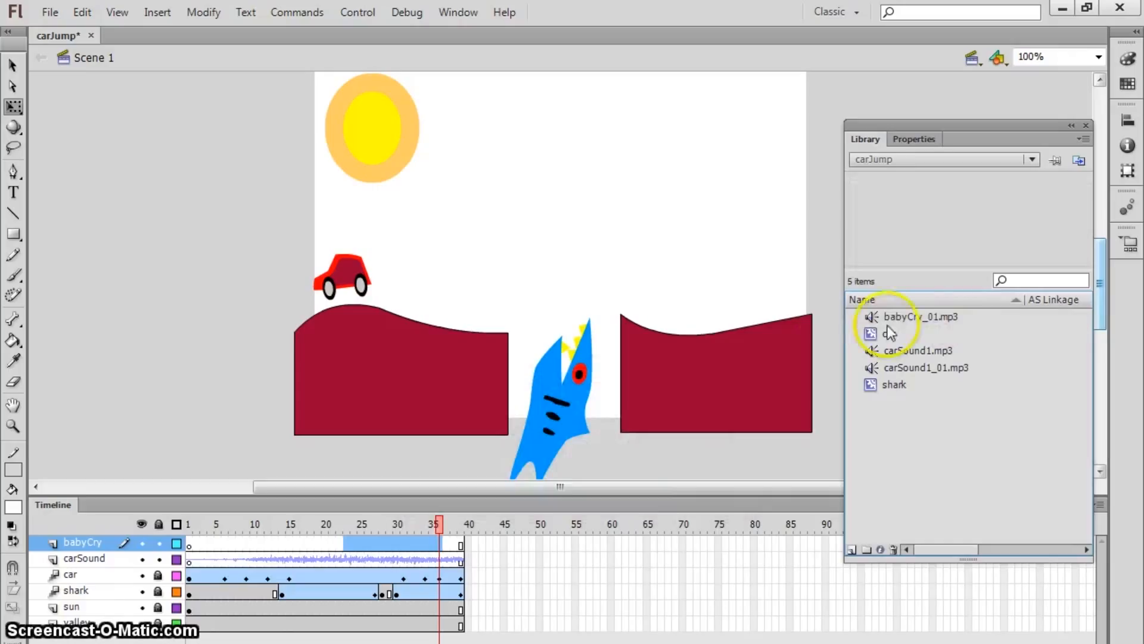
pyautogui.click(899, 317)
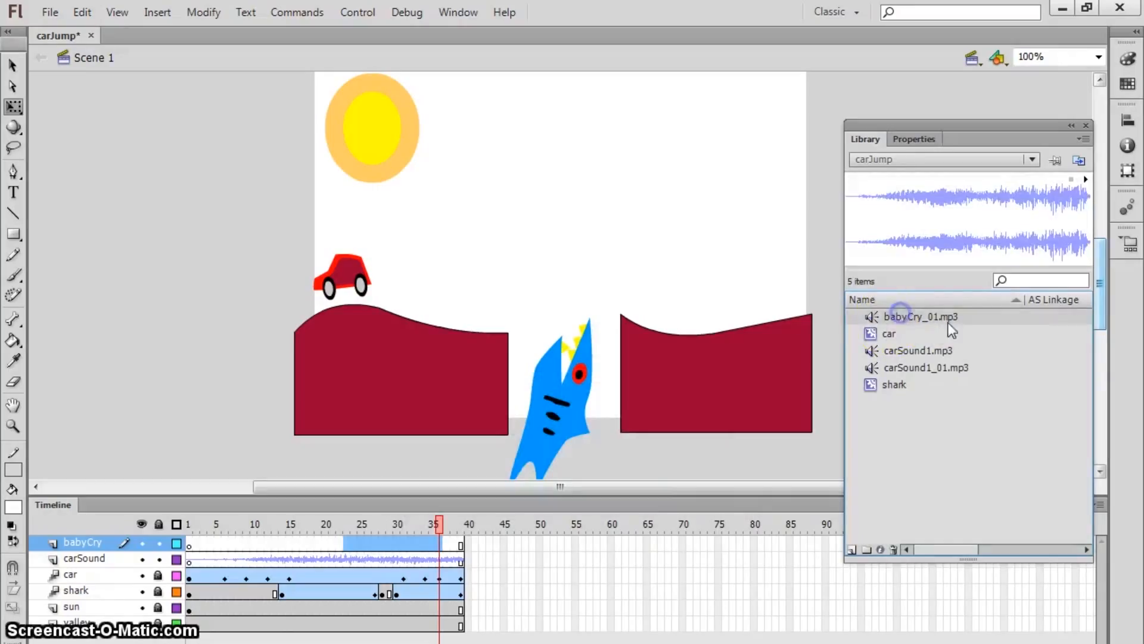
pyautogui.click(1085, 177)
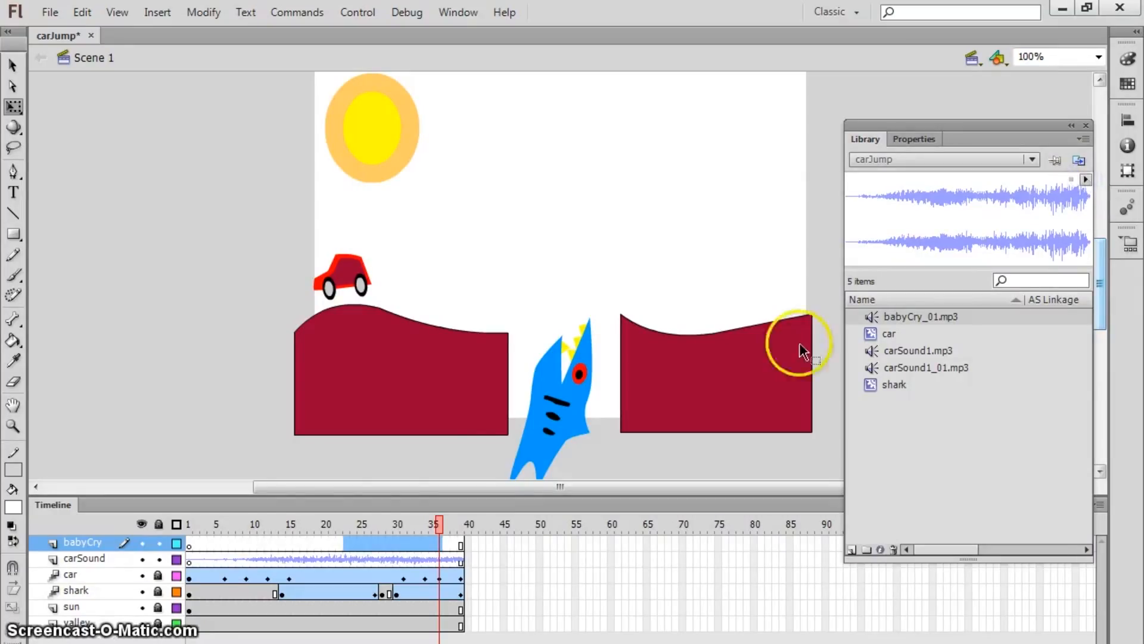
# Insert a keyframe at frame 22 of the babyCry layer and place babyCry_01.mp3 from the library onto the stage there.
pyautogui.click(319, 539)
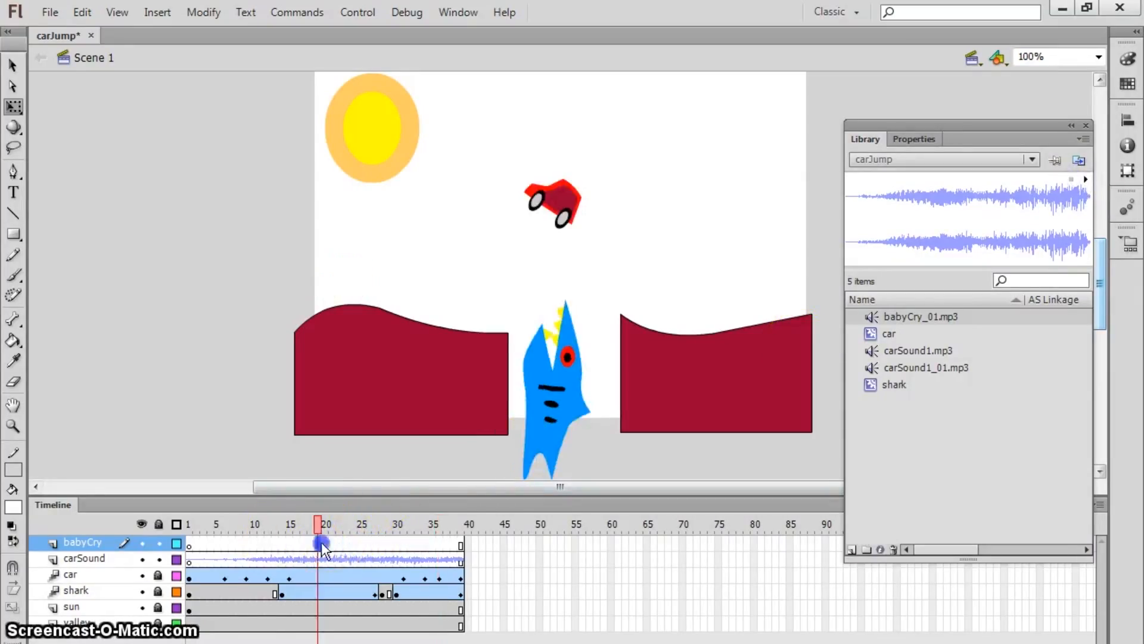
pyautogui.click(266, 525)
pyautogui.moveTo(266, 525); pyautogui.dragTo(189, 524)
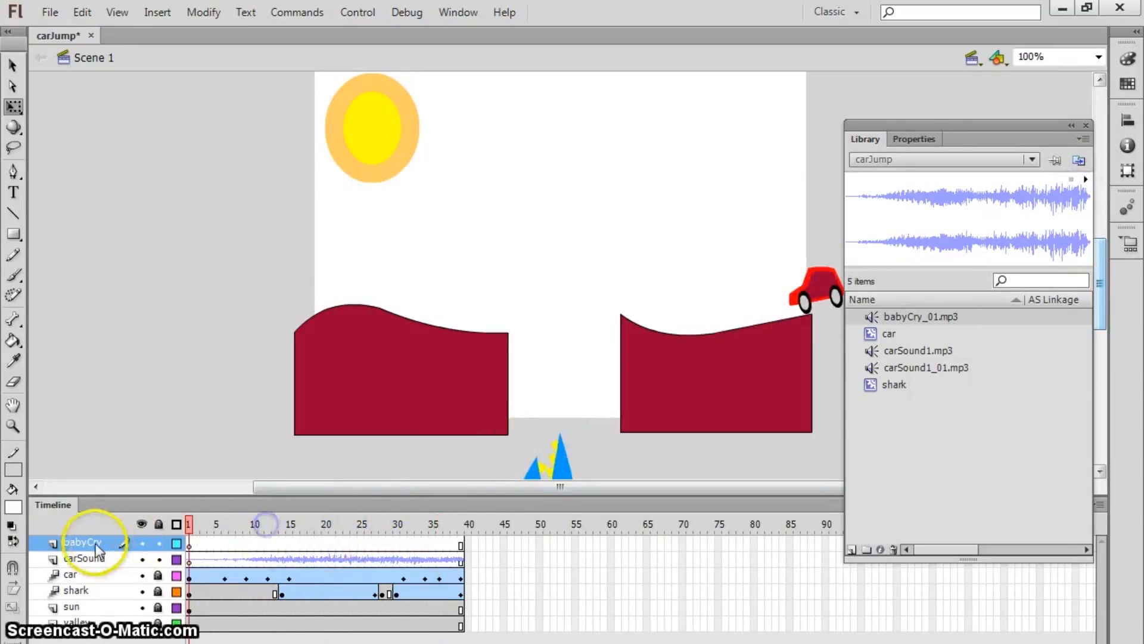
pyautogui.press('Return')
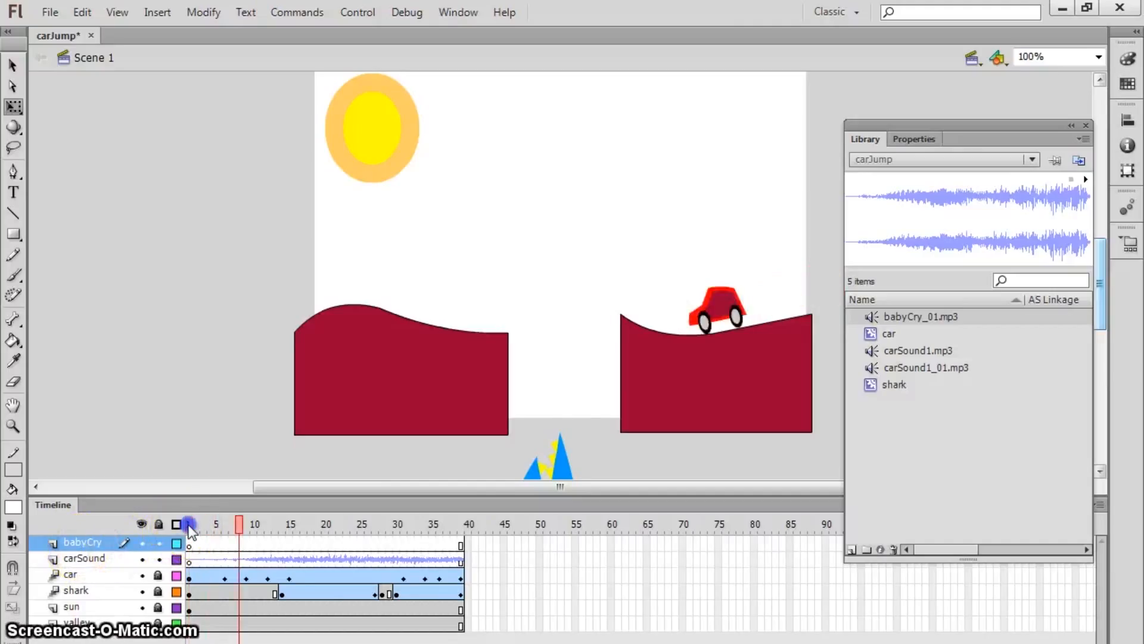
pyautogui.press('Return')
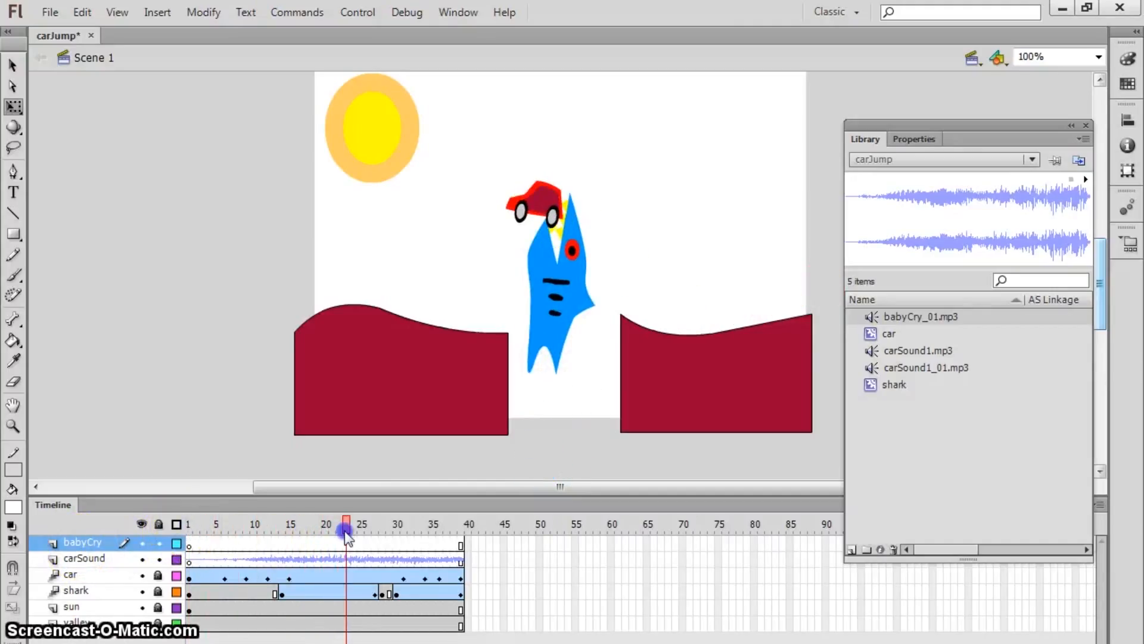
pyautogui.click(340, 543)
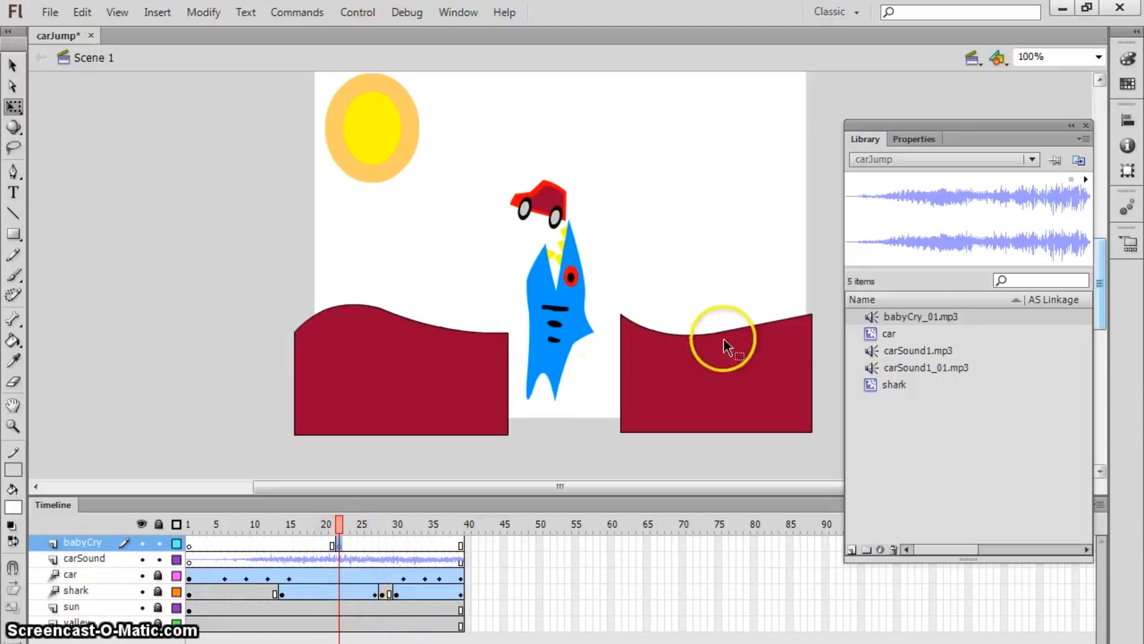
pyautogui.moveTo(863, 313); pyautogui.dragTo(551, 209)
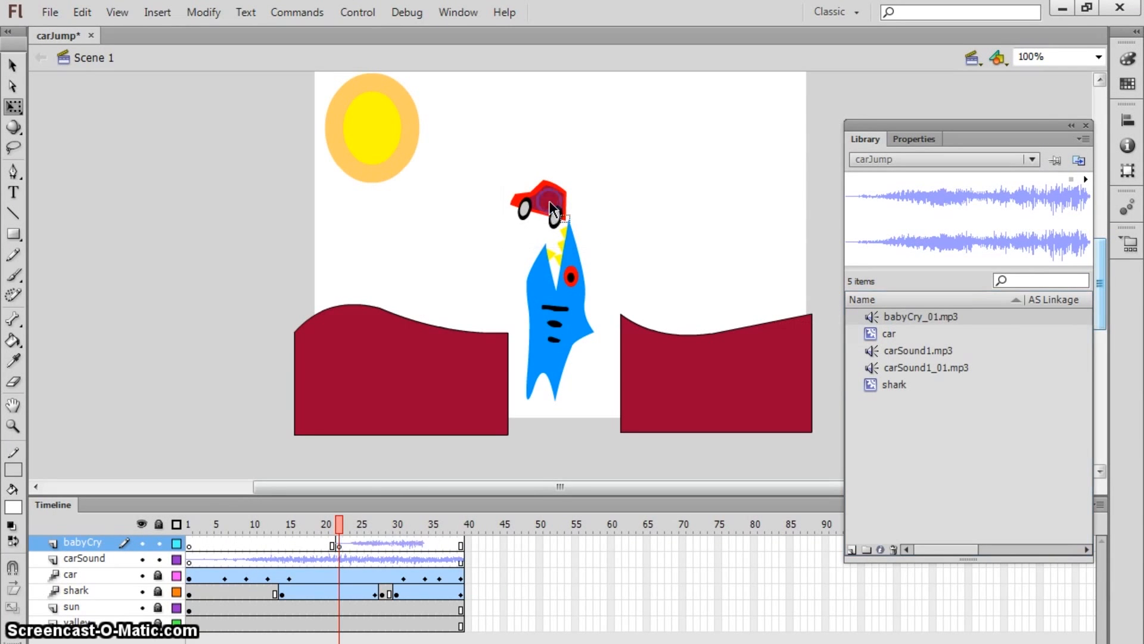
# Test the carJump movie with the cry sound on the babyCry layer, and close the test window.
pyautogui.click(373, 545)
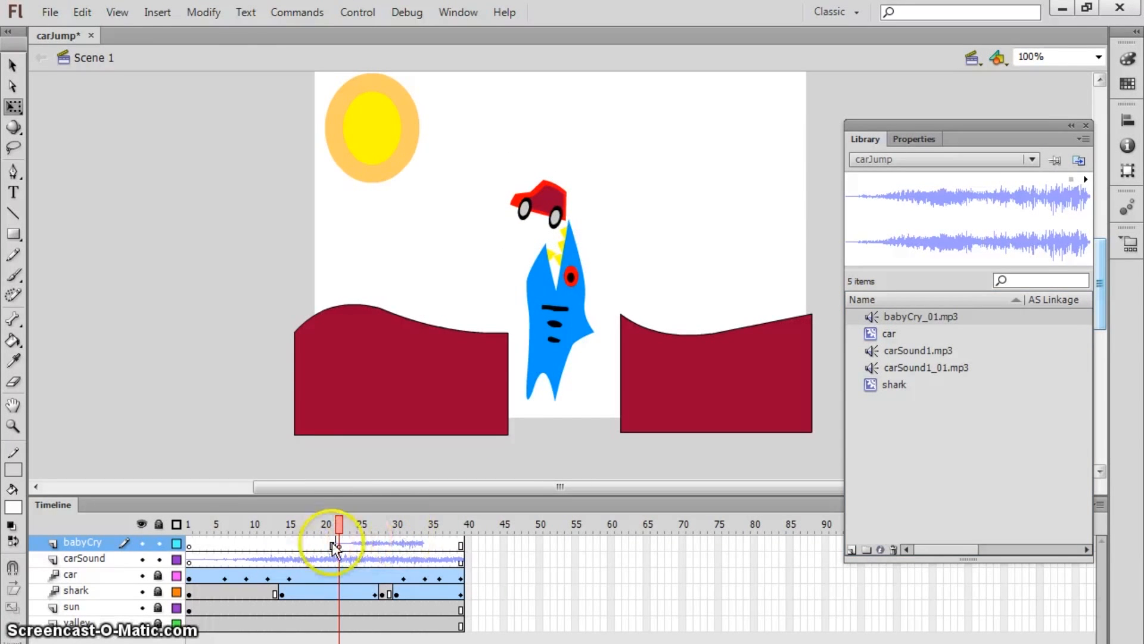
pyautogui.hotkey('ctrl', 'Return')
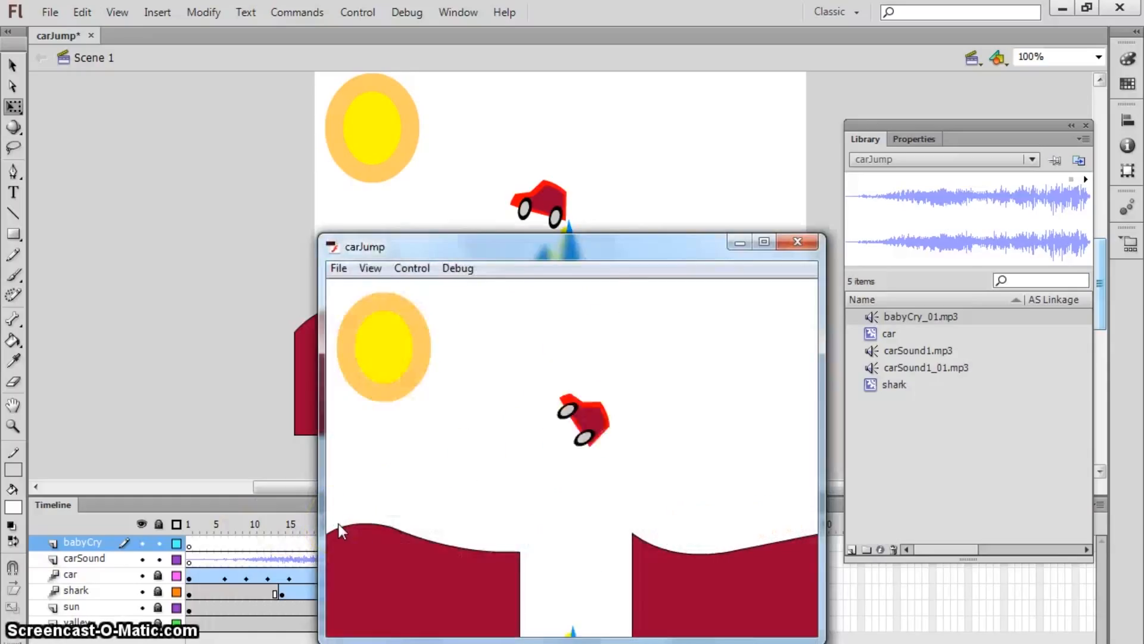
pyautogui.click(800, 239)
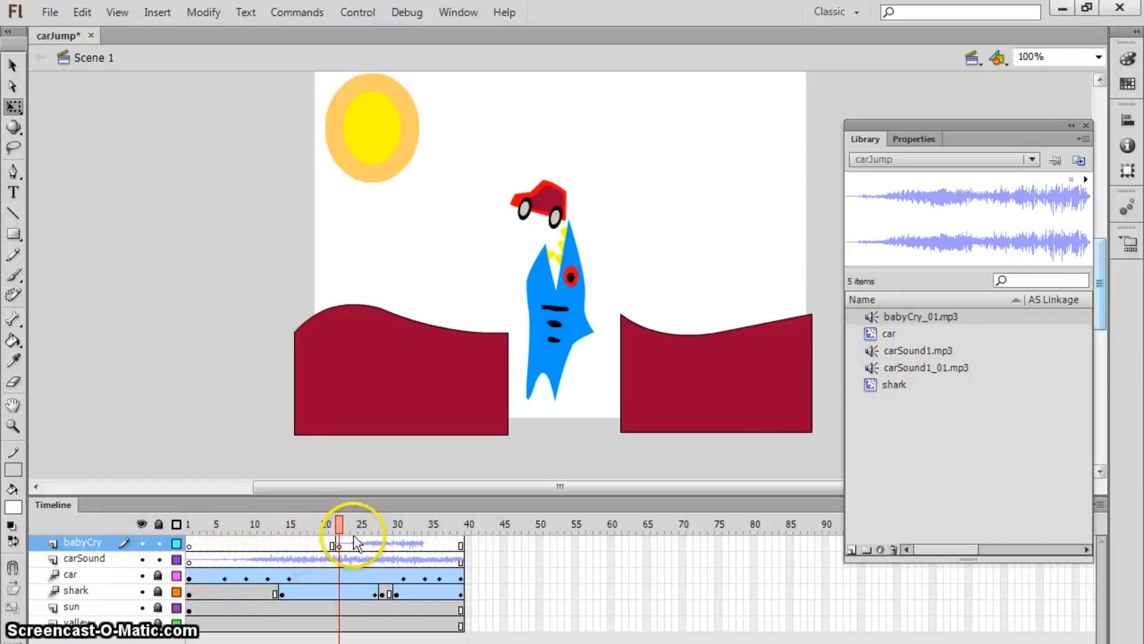
# Examine on the timeline where the sounds on the carSound and babyCry layers start, comparing frame 1 with frame 22.
pyautogui.click(338, 554)
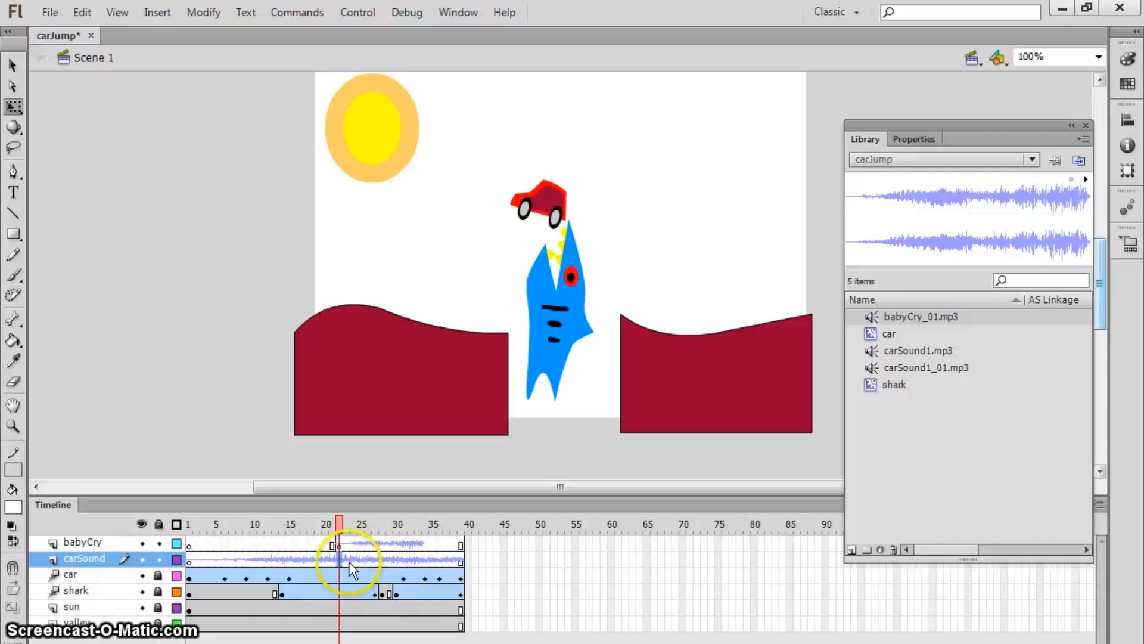
pyautogui.click(309, 562)
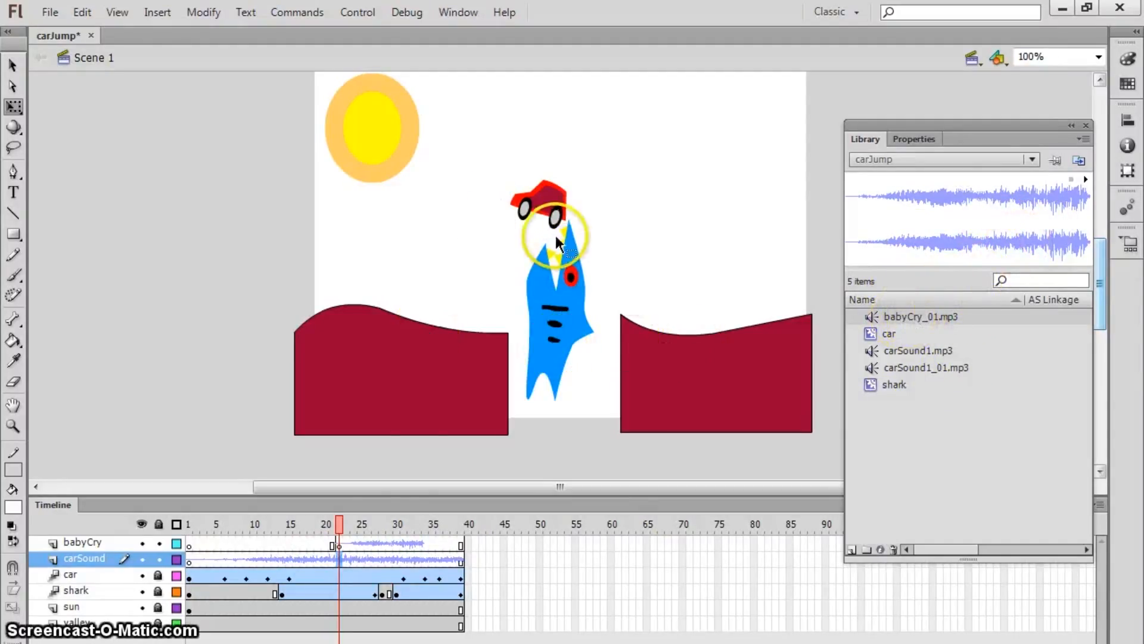
pyautogui.moveTo(338, 523); pyautogui.dragTo(232, 523)
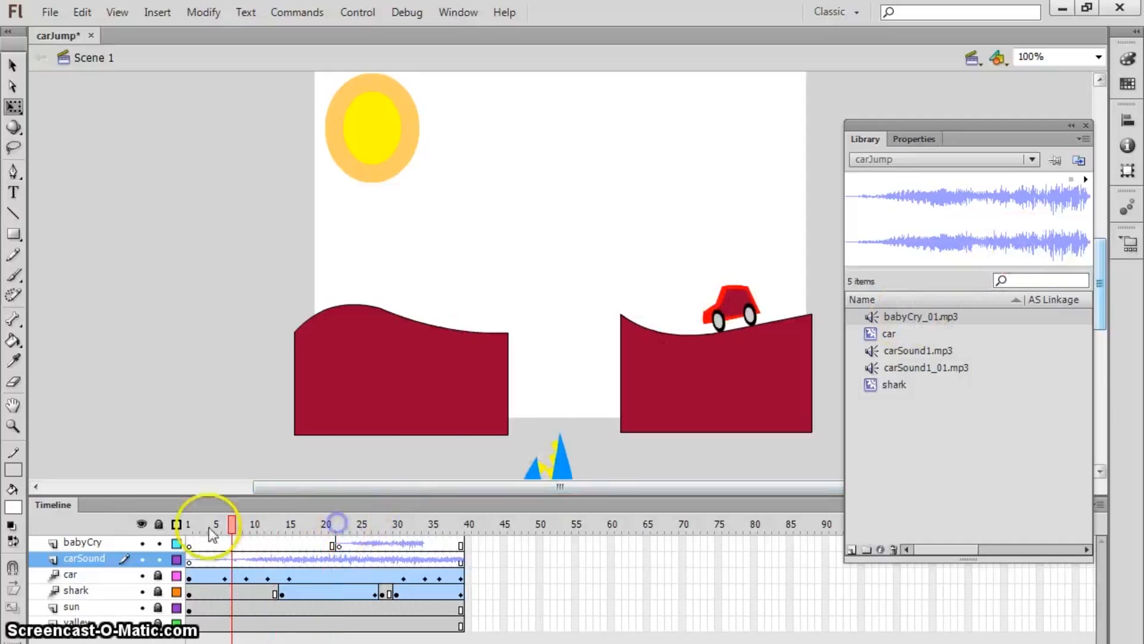
pyautogui.click(91, 541)
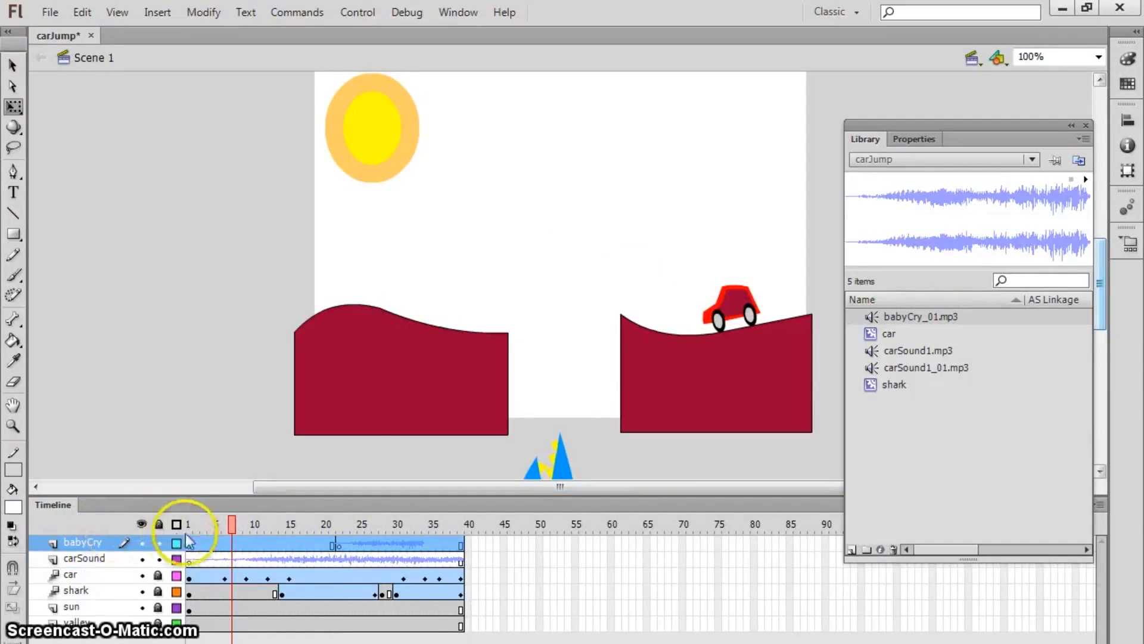
pyautogui.moveTo(239, 525); pyautogui.dragTo(347, 525)
pyautogui.click(338, 545)
pyautogui.click(329, 627)
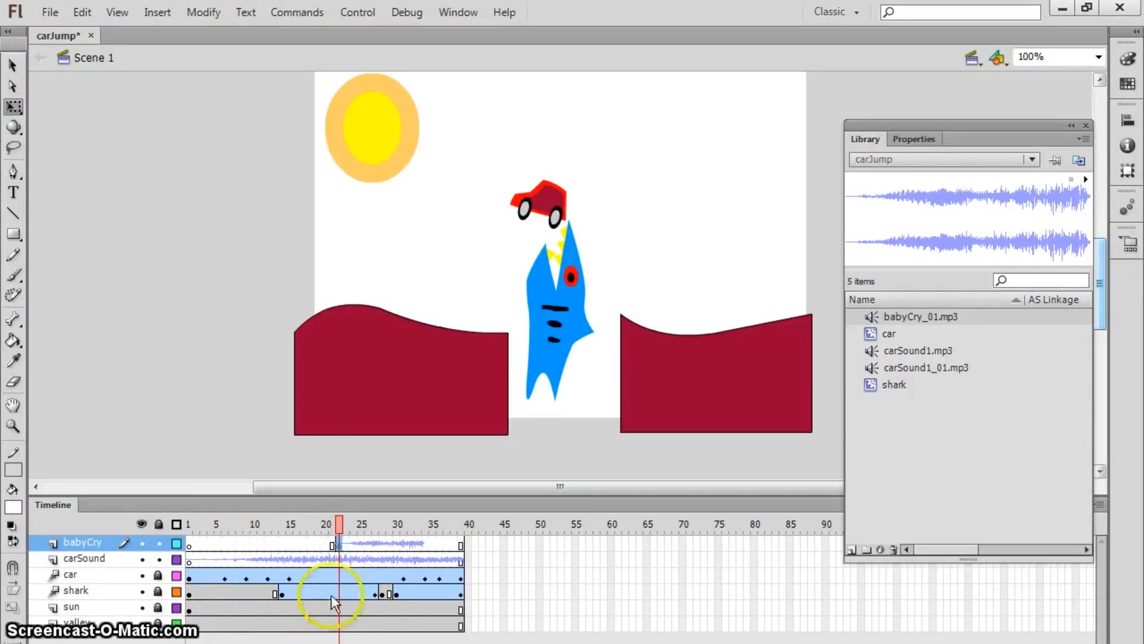
pyautogui.click(188, 560)
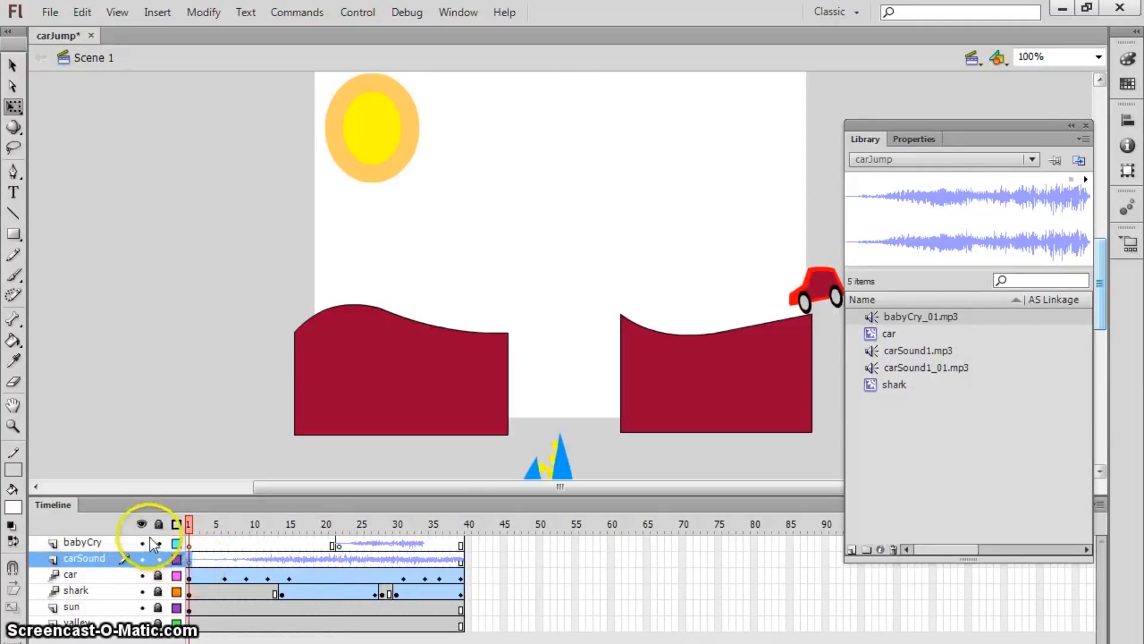
pyautogui.click(338, 543)
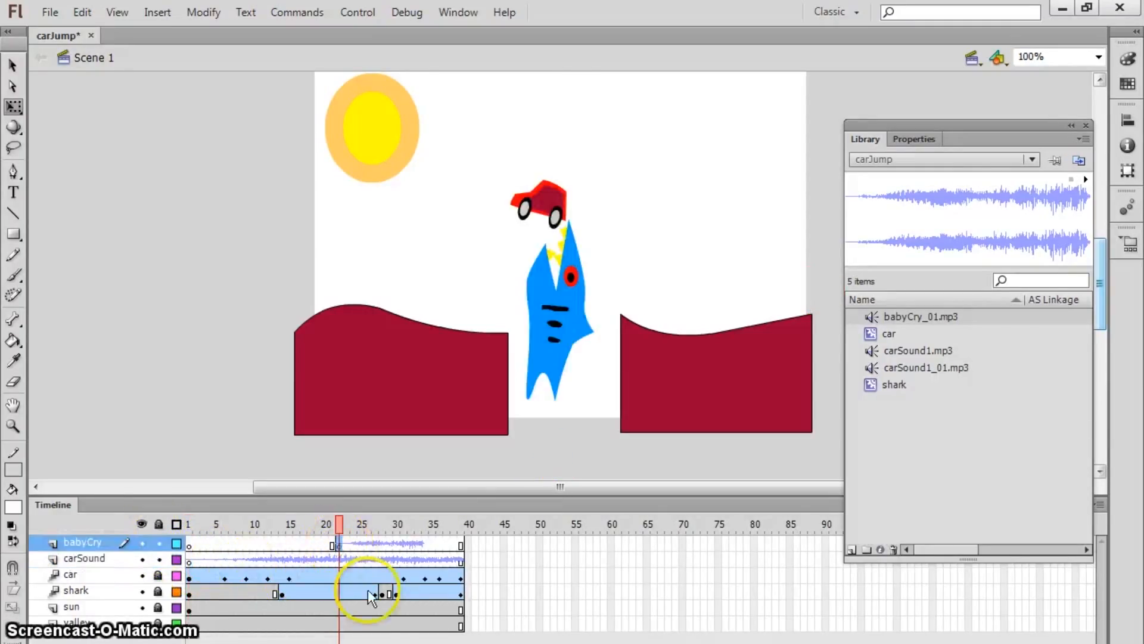